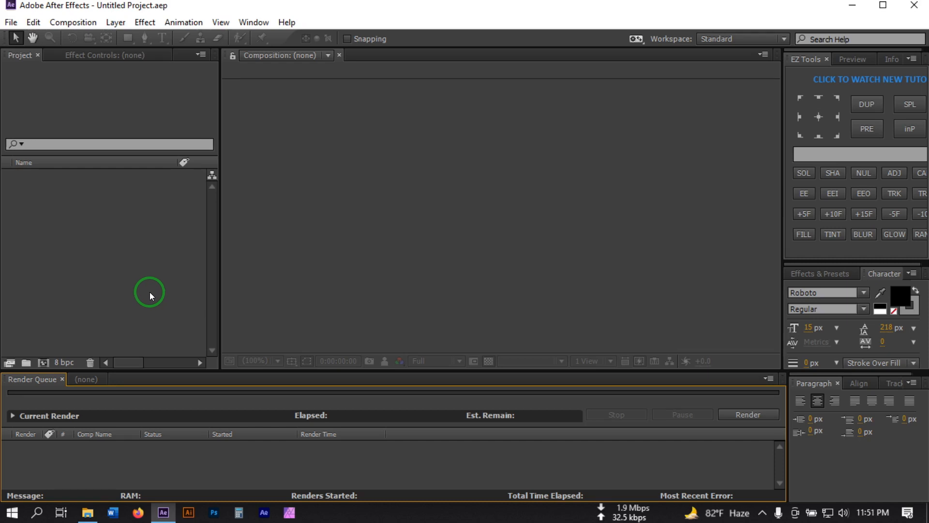
Import bg.mp4, footage1.mp4, footage2.mp4, logo1.png, logo2.png and sfx.wav from the Gaming intro 2 folder into the After Effects project
{"action": "left_click", "coordinate": [96, 505]}
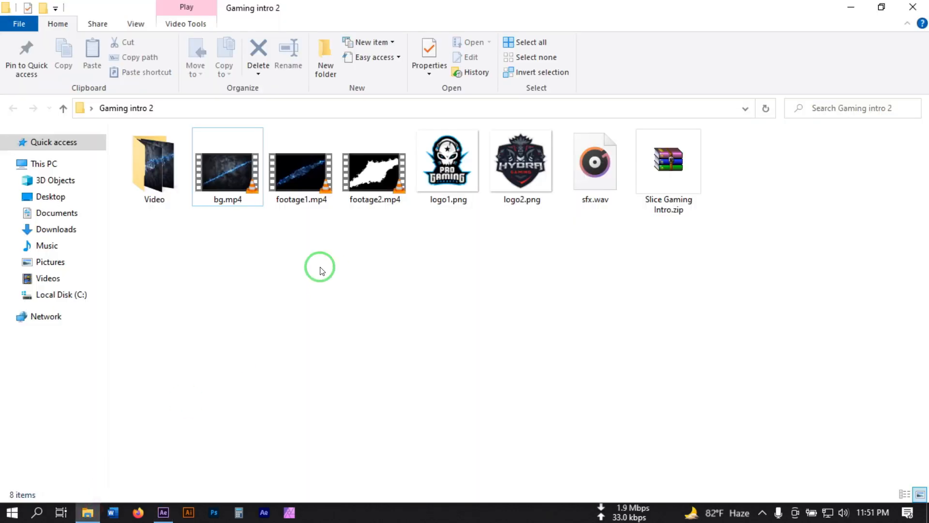
{"action": "left_click_drag", "start_coordinate": [228, 240], "coordinate": [579, 156]}
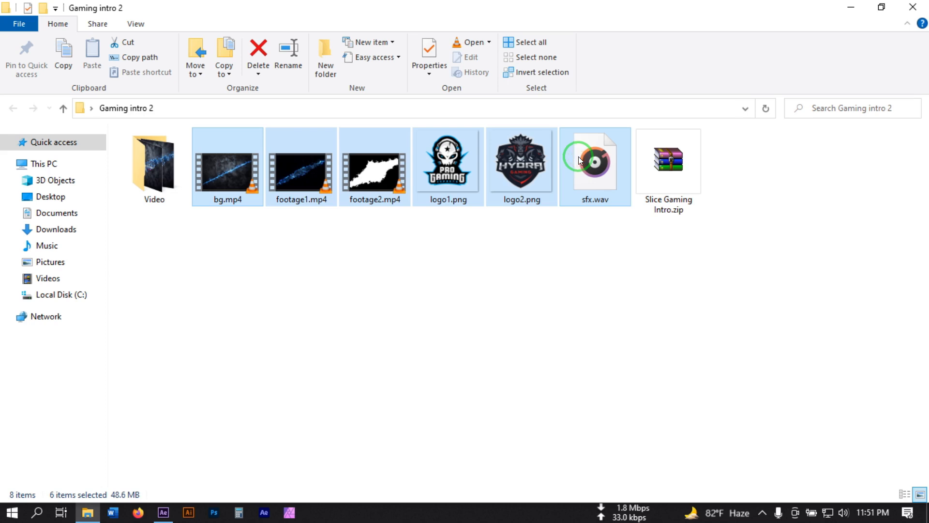
{"action": "left_click", "coordinate": [524, 259]}
{"action": "left_click_drag", "start_coordinate": [229, 253], "coordinate": [591, 155]}
{"action": "left_click_drag", "start_coordinate": [211, 178], "coordinate": [92, 278]}
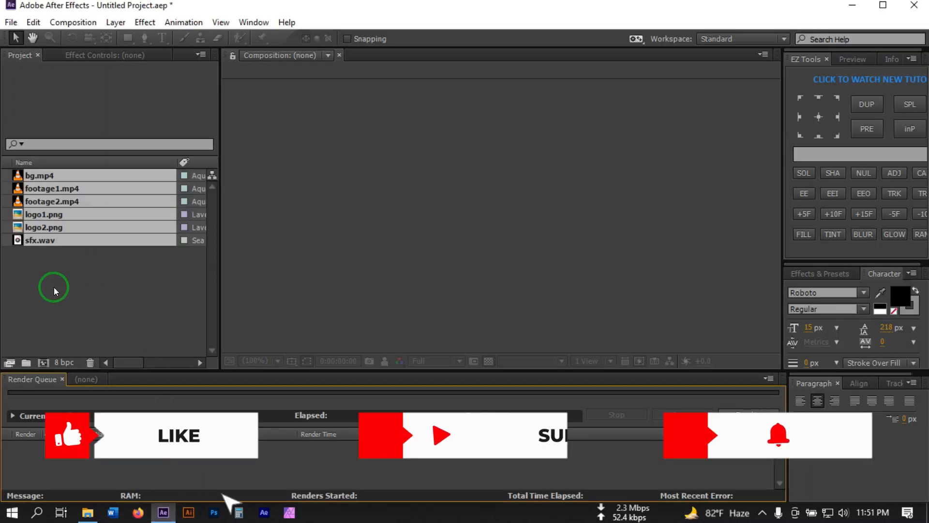
Create a new project folder named Footages
{"action": "left_click", "coordinate": [44, 271]}
{"action": "left_click", "coordinate": [26, 362]}
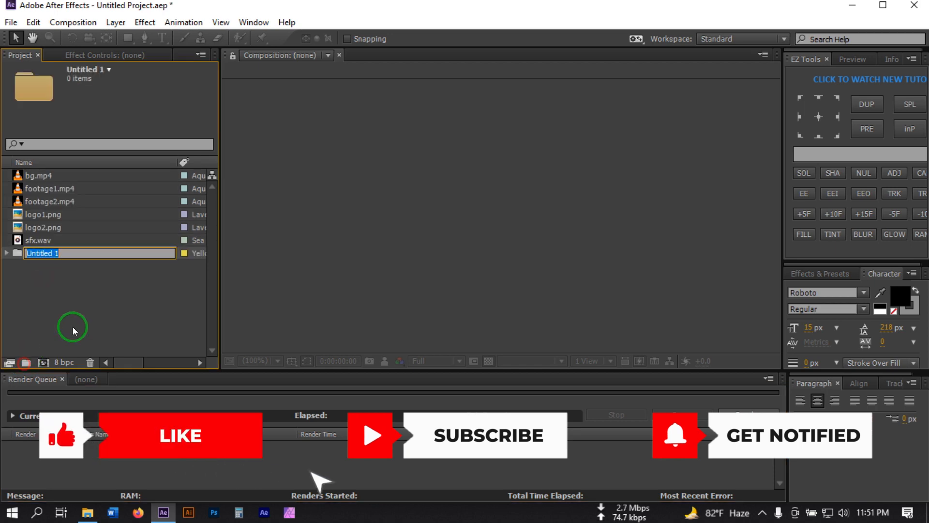
{"action": "type", "text": "Foo"}
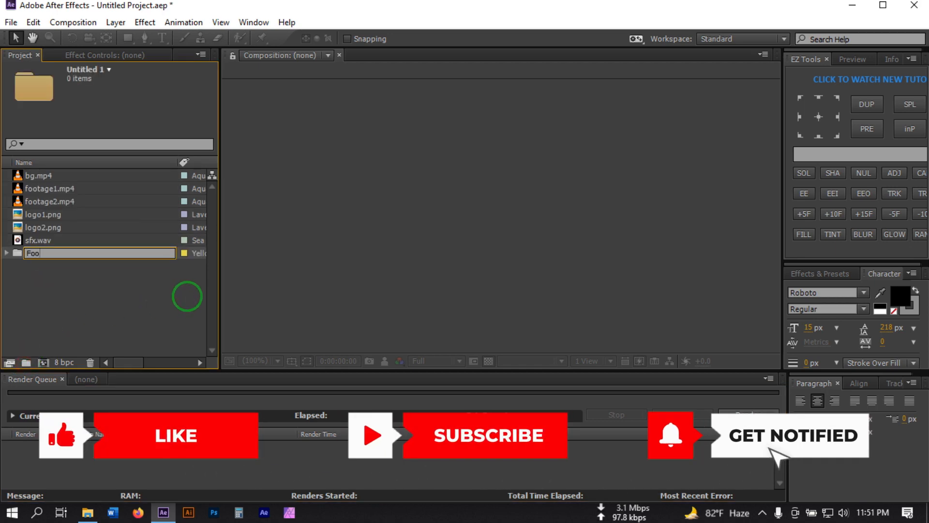
{"action": "type", "text": "tages"}
{"action": "key", "text": "Return"}
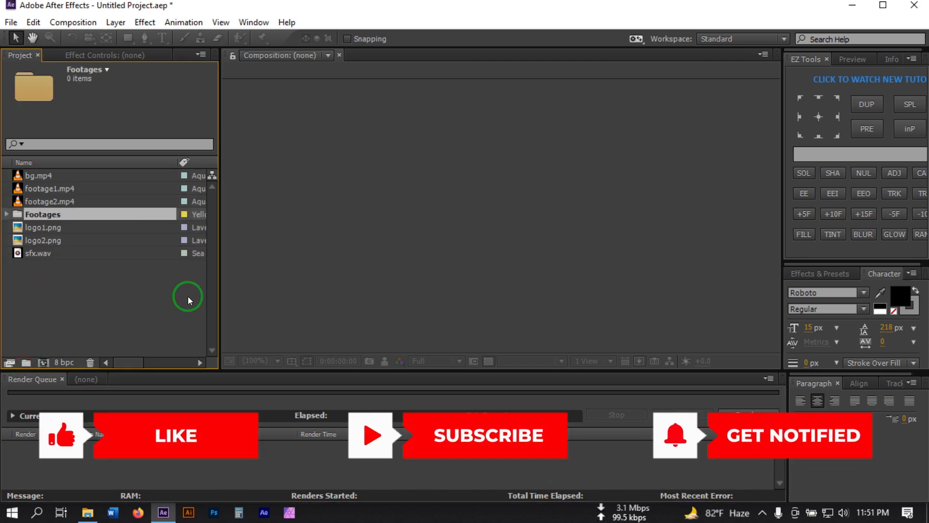
Move all the imported video, logo and audio files into the Footages folder
{"action": "left_click_drag", "start_coordinate": [103, 275], "coordinate": [39, 215]}
{"action": "left_click", "coordinate": [40, 201]}
{"action": "left_click", "coordinate": [40, 178], "text": "shift"}
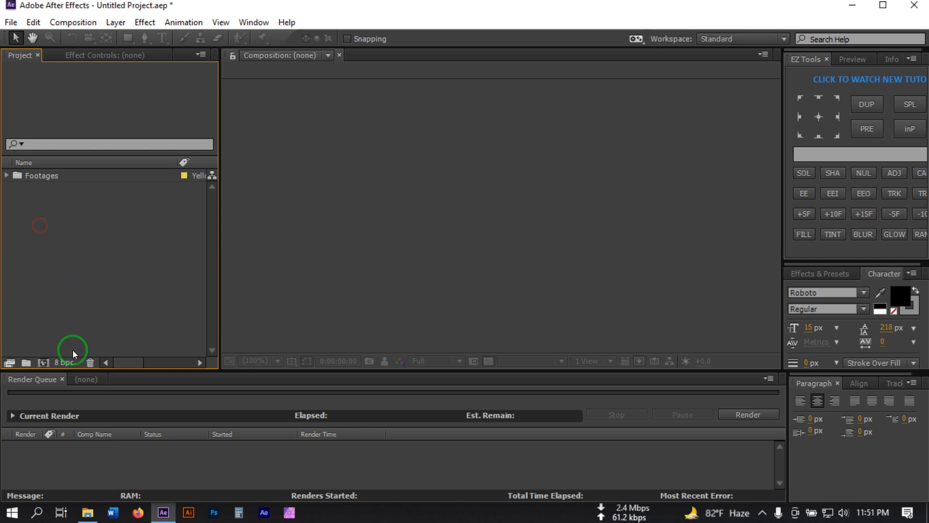
Create a composition named main at 1920 x 1080 px, 30 frames per second, lasting 10 seconds
{"action": "left_click", "coordinate": [43, 362]}
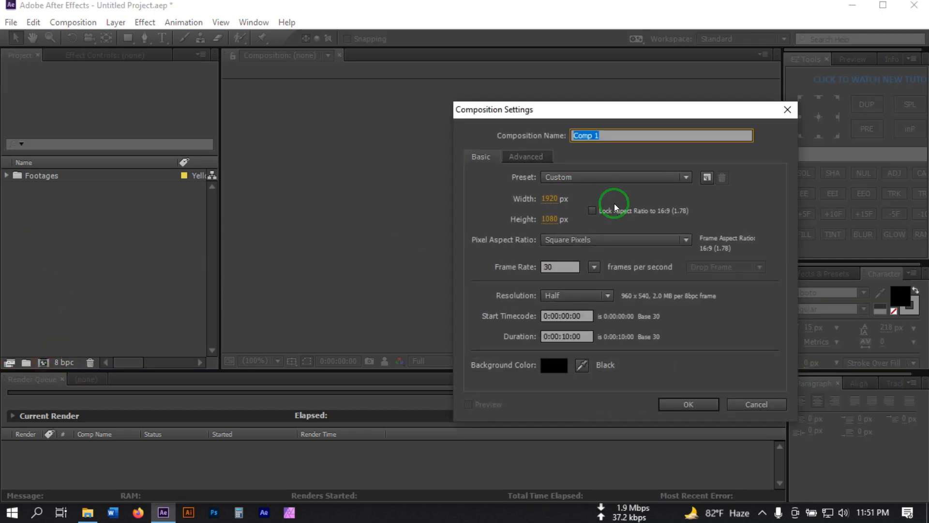
{"action": "type", "text": "main"}
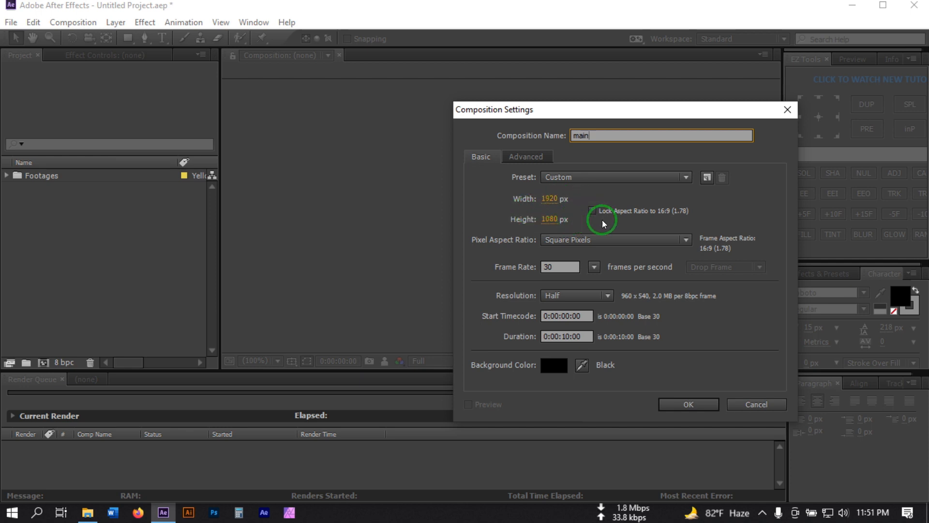
{"action": "left_click_drag", "start_coordinate": [556, 267], "coordinate": [514, 273]}
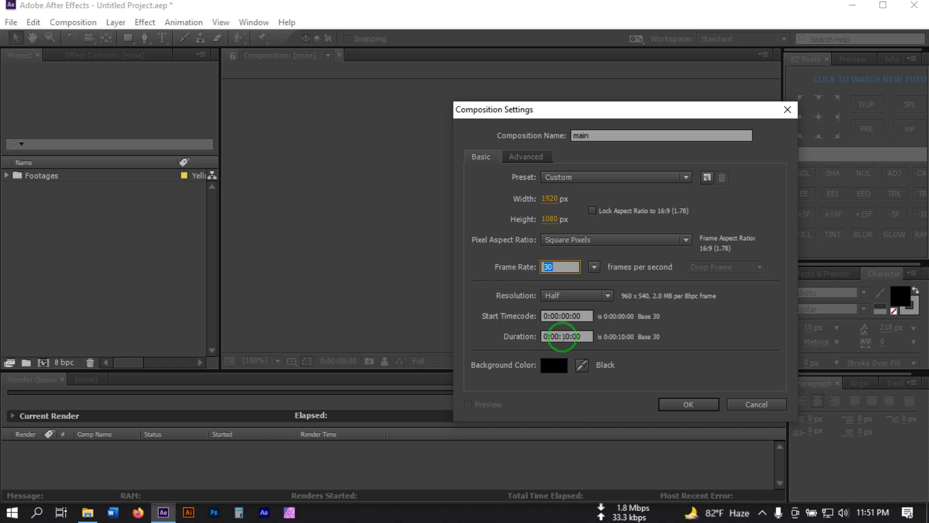
{"action": "left_click", "coordinate": [688, 409]}
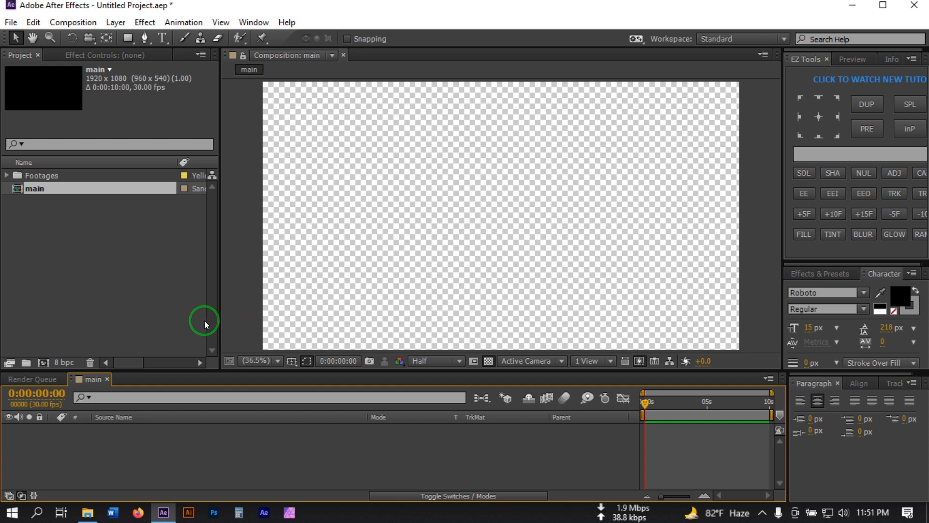
Add bg.mp4 from the Footages folder to the main composition and move the current time to 0:00:03:23
{"action": "left_click", "coordinate": [6, 178]}
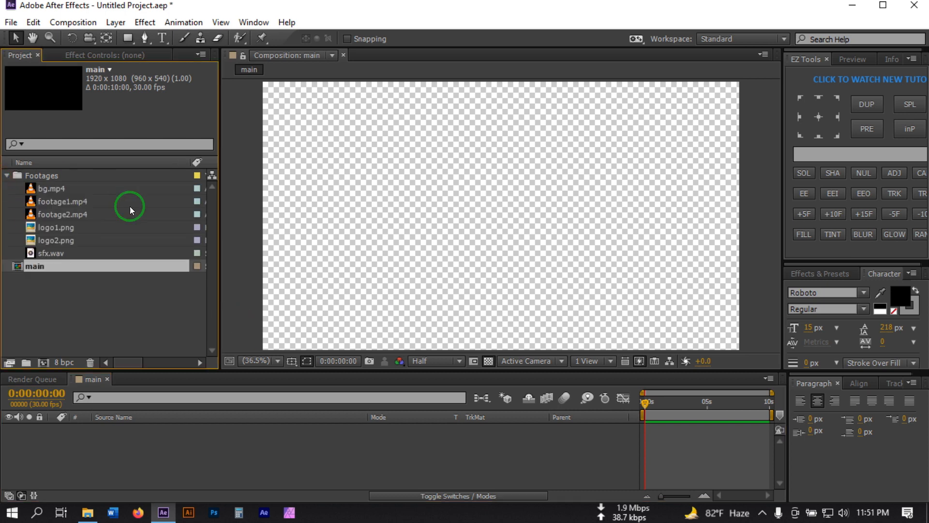
{"action": "left_click_drag", "start_coordinate": [50, 188], "coordinate": [138, 446]}
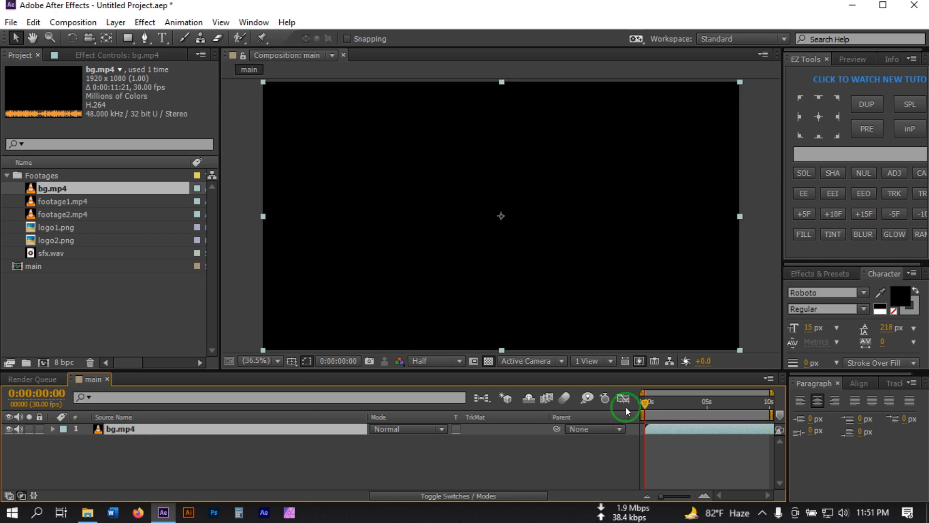
{"action": "mouse_move", "coordinate": [643, 405]}
{"action": "left_mouse_down"}
{"action": "mouse_move", "coordinate": [731, 411]}
{"action": "mouse_move", "coordinate": [692, 411]}
{"action": "left_mouse_up"}
{"action": "left_click", "coordinate": [562, 401]}
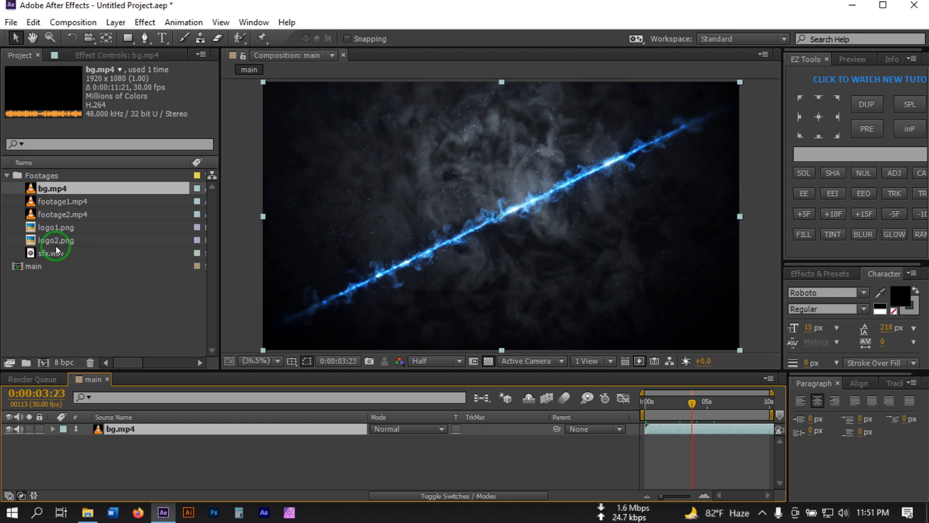
Place logo2.png above bg.mp4 in the main composition and set its scale to 90%
{"action": "left_click", "coordinate": [48, 228]}
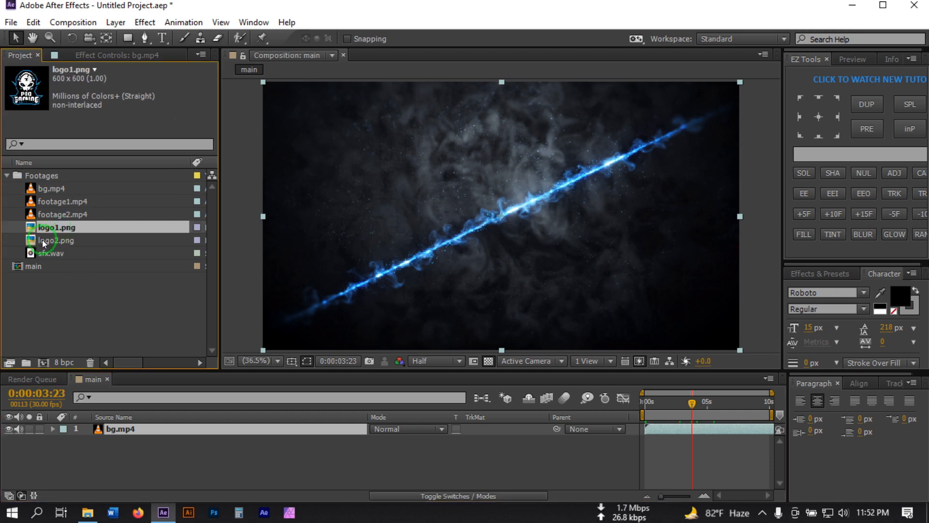
{"action": "left_click", "coordinate": [43, 241]}
{"action": "left_click_drag", "start_coordinate": [42, 241], "coordinate": [118, 428]}
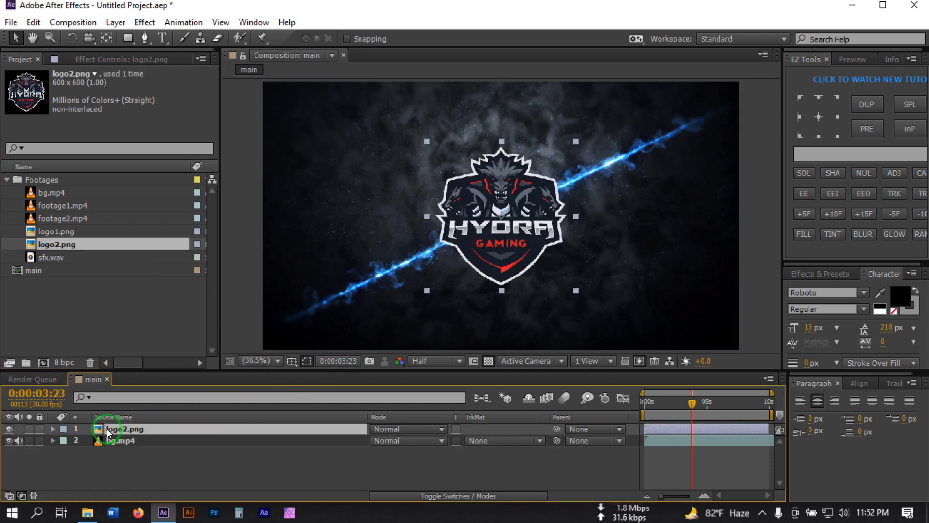
{"action": "key", "text": "s"}
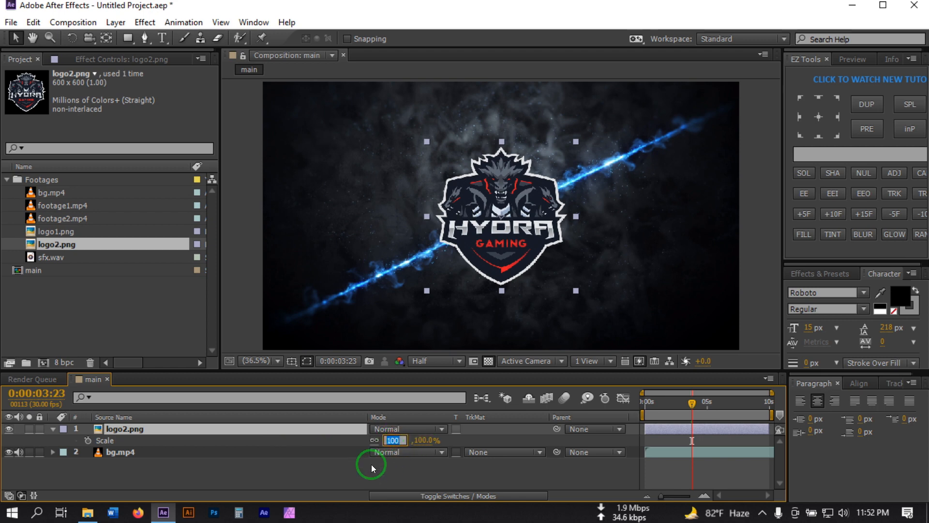
{"action": "type", "text": "90"}
{"action": "key", "text": "Return"}
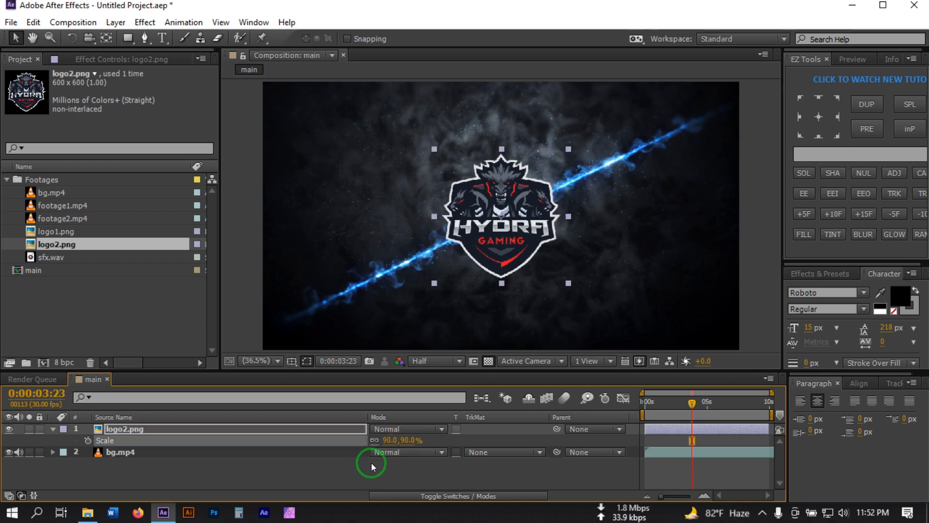
{"action": "left_click", "coordinate": [53, 432]}
Pre-compose the logo2.png layer as Logo Holder, moving all attributes into the new composition
{"action": "right_click", "coordinate": [112, 426]}
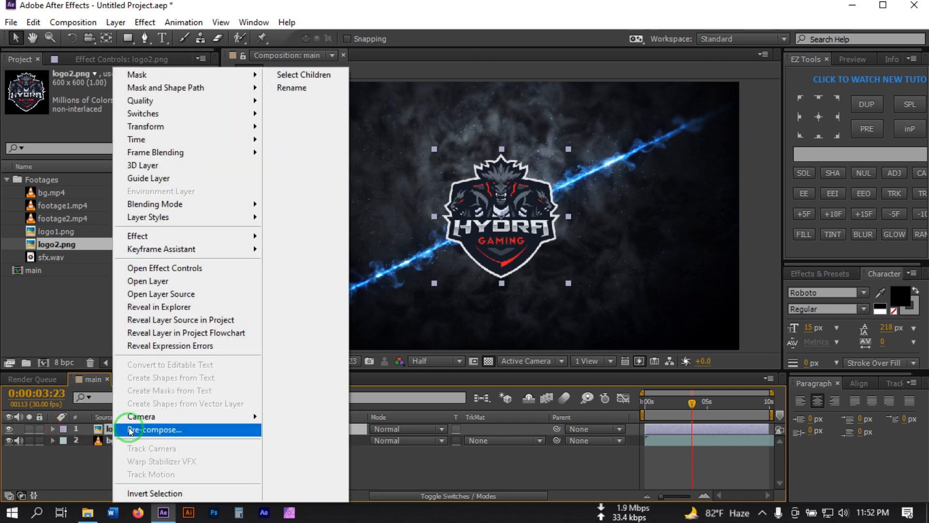
{"action": "left_click", "coordinate": [153, 431]}
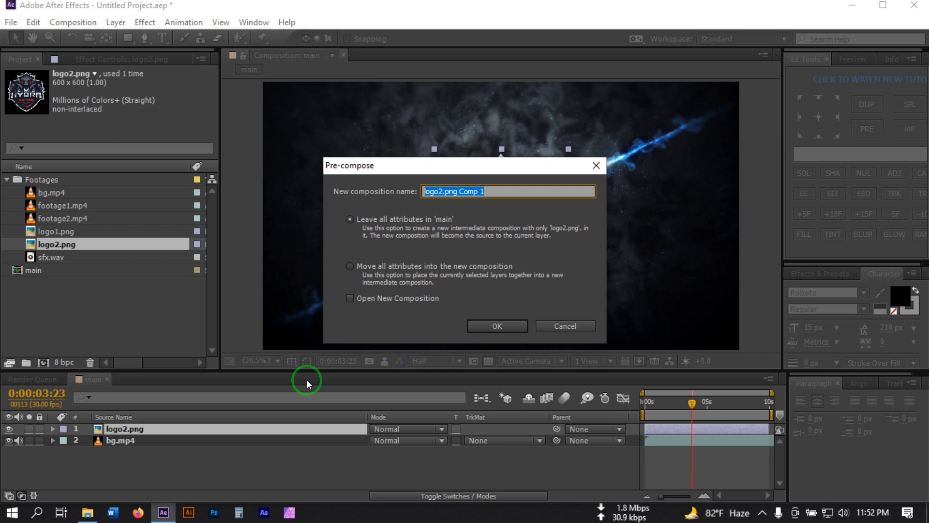
{"action": "type", "text": "Logo Holder"}
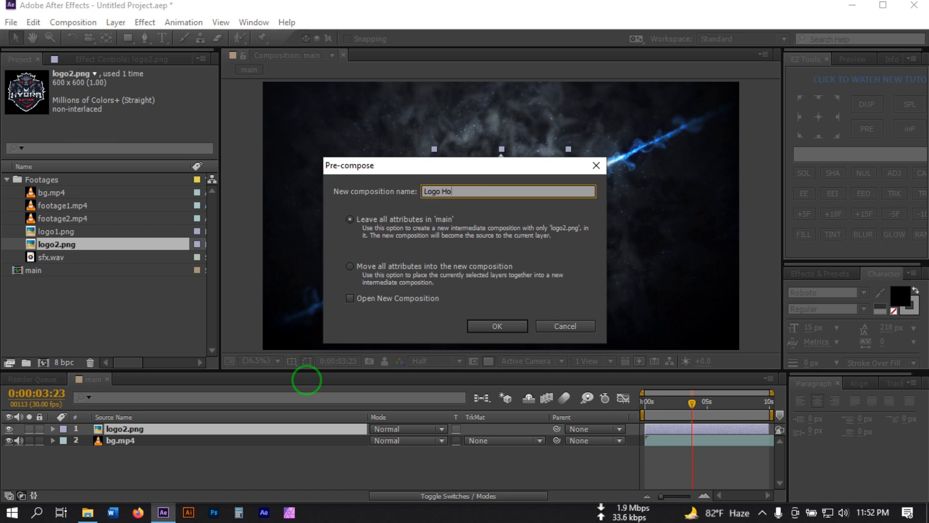
{"action": "left_click", "coordinate": [349, 266]}
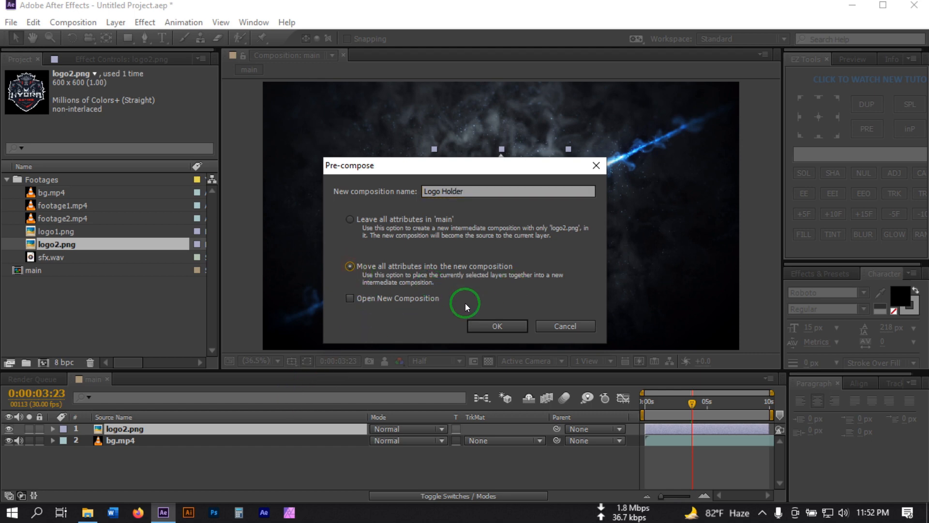
{"action": "left_click", "coordinate": [490, 329]}
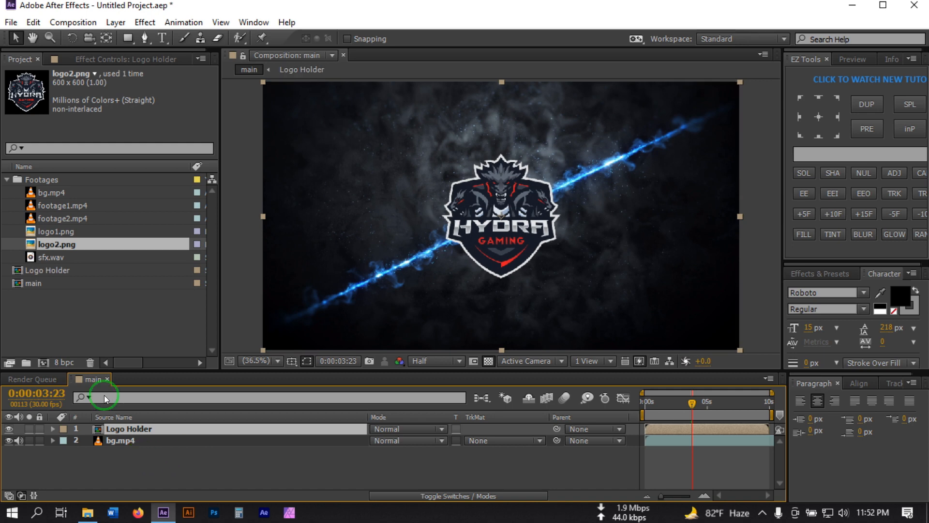
Add footage2.mp4 above the Logo Holder layer and hide its video
{"action": "left_click", "coordinate": [61, 219]}
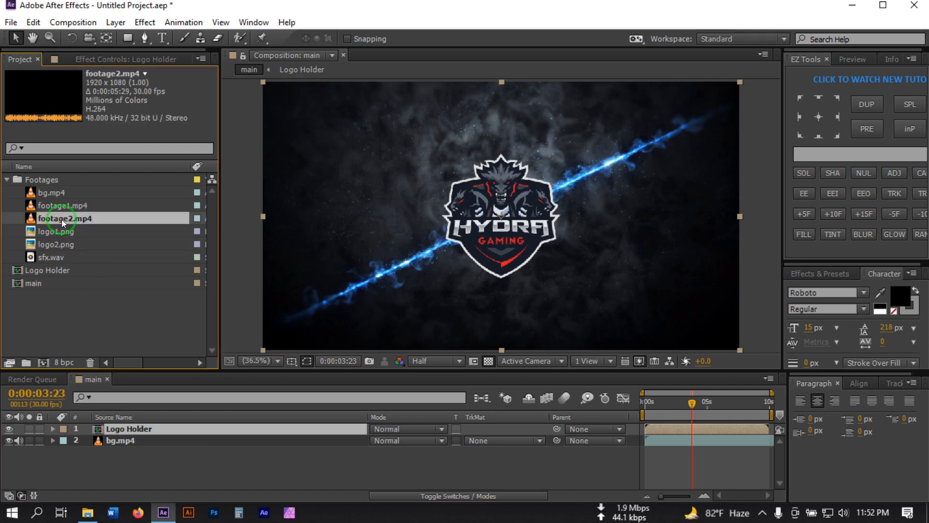
{"action": "left_click_drag", "start_coordinate": [60, 220], "coordinate": [130, 425]}
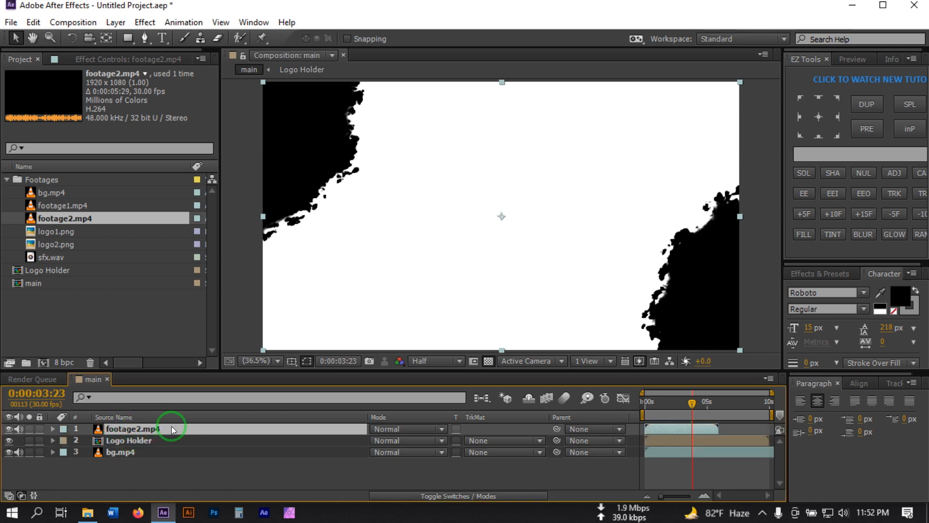
{"action": "left_click", "coordinate": [9, 429]}
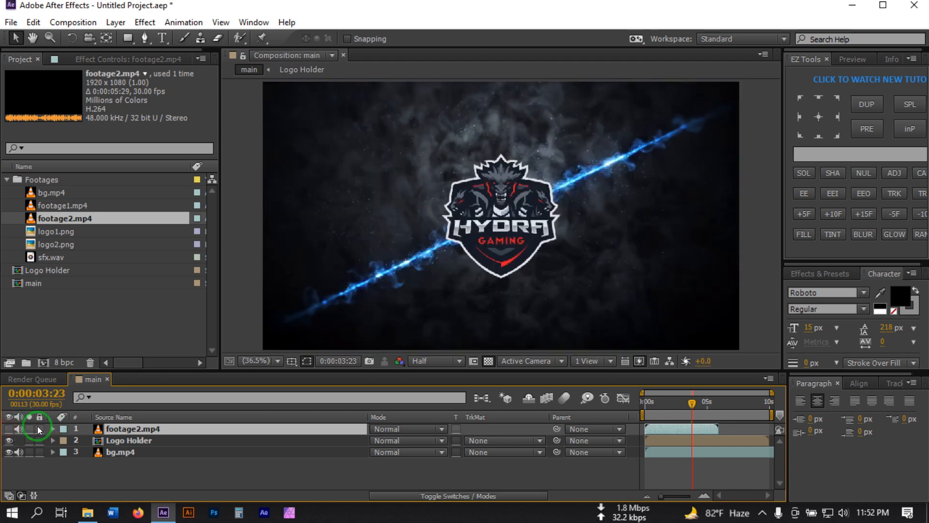
Keyframe the Logo Holder layer's scale from 100% at 0:00:00:00 to 110% at 0:00:09:29, then return to the start
{"action": "left_click", "coordinate": [110, 442]}
{"action": "left_click_drag", "start_coordinate": [689, 402], "coordinate": [620, 416]}
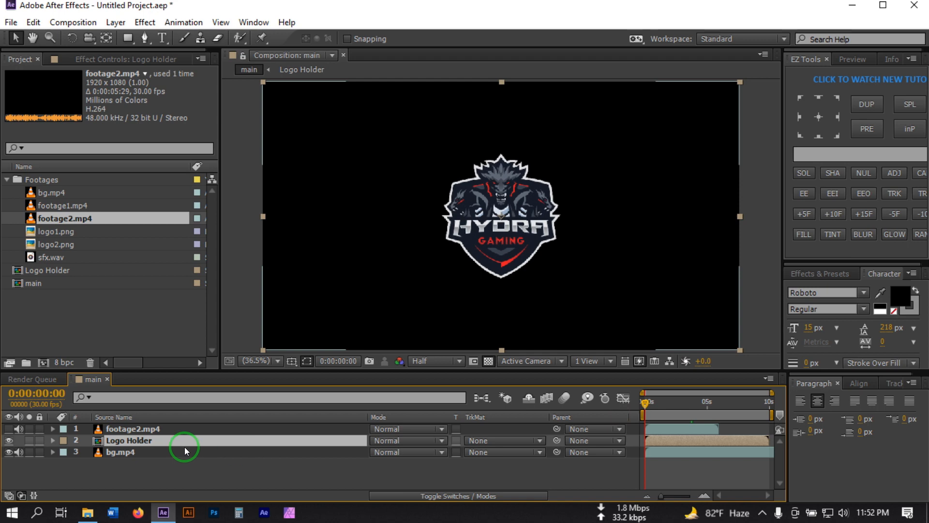
{"action": "key", "text": "s"}
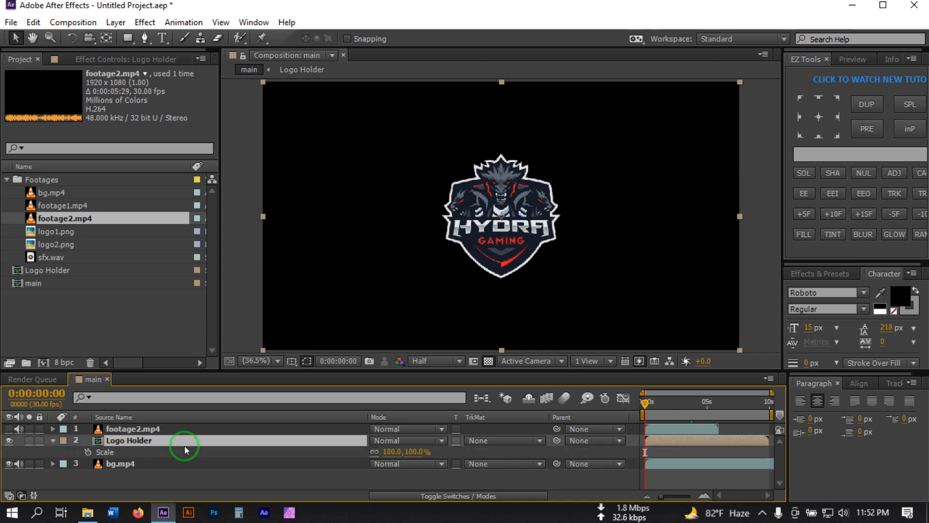
{"action": "left_click", "coordinate": [87, 453]}
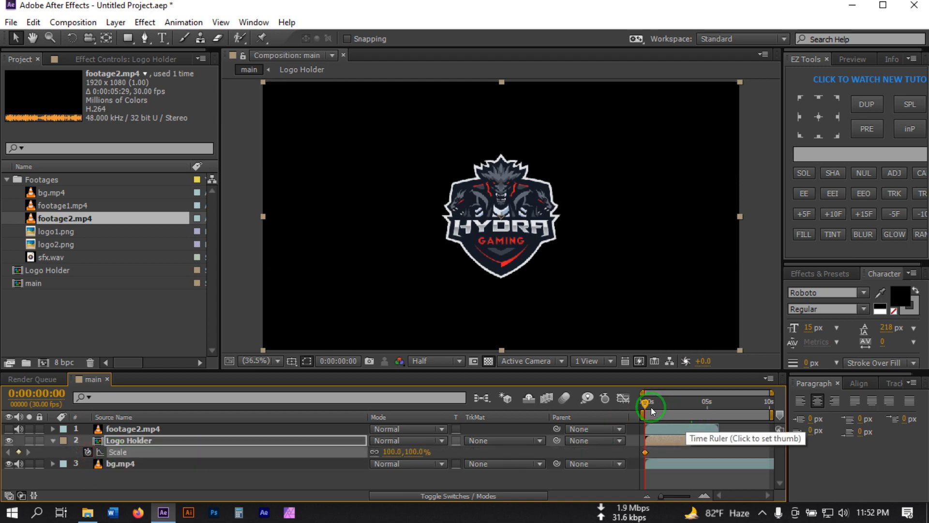
{"action": "left_click_drag", "start_coordinate": [644, 404], "coordinate": [774, 417]}
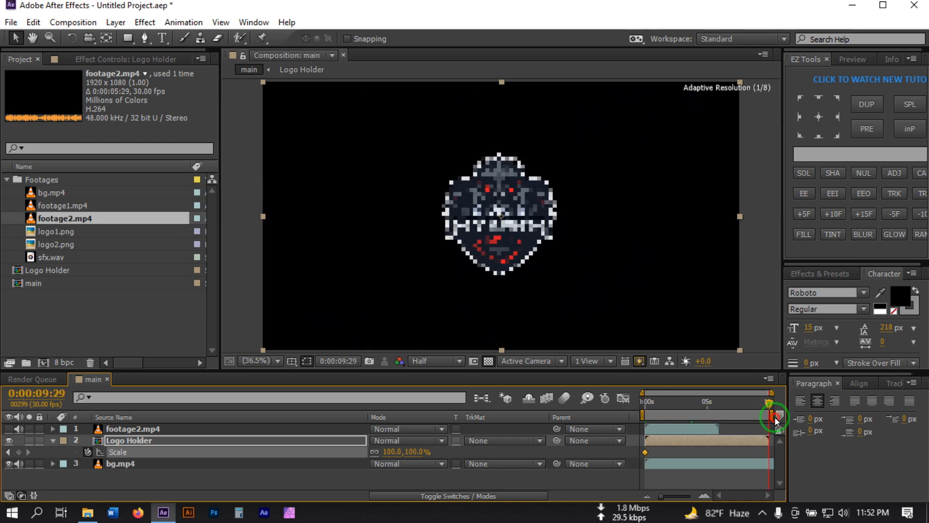
{"action": "left_click", "coordinate": [392, 453]}
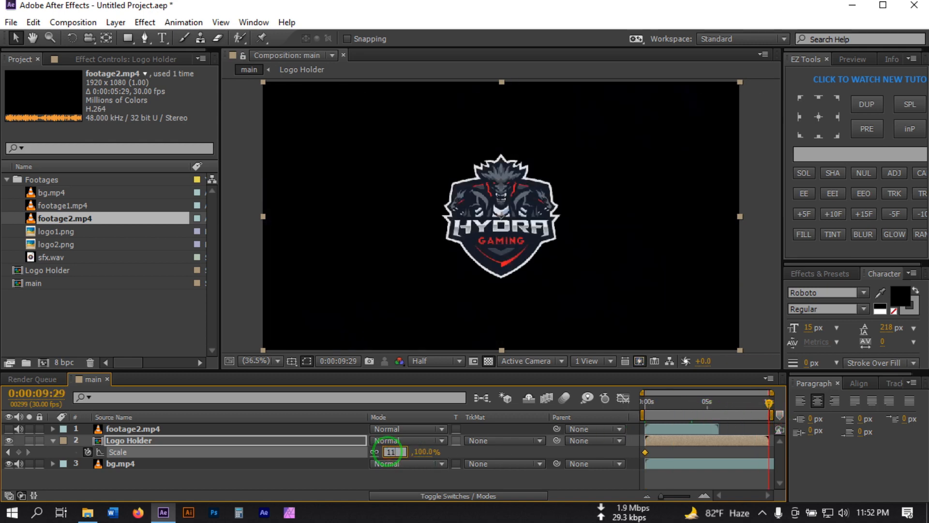
{"action": "key", "text": "Return"}
{"action": "left_click", "coordinate": [660, 441]}
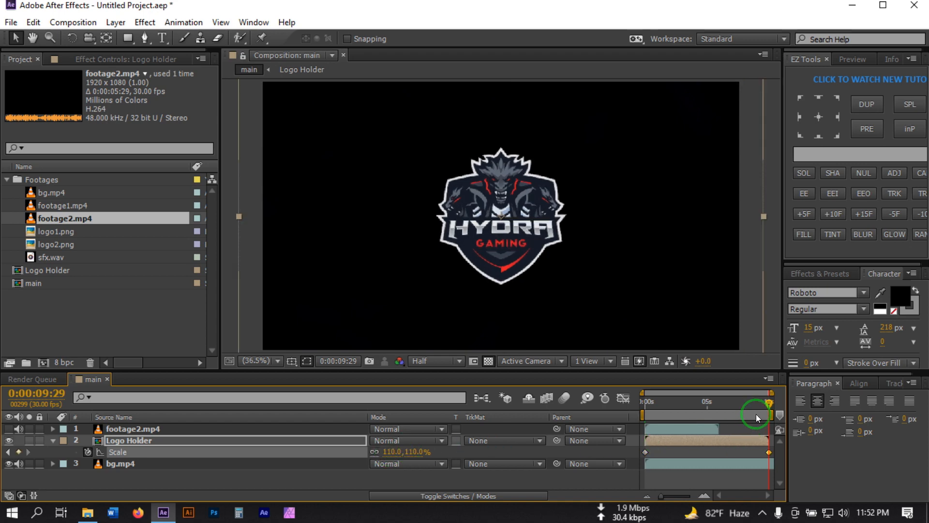
{"action": "left_click_drag", "start_coordinate": [764, 411], "coordinate": [644, 428]}
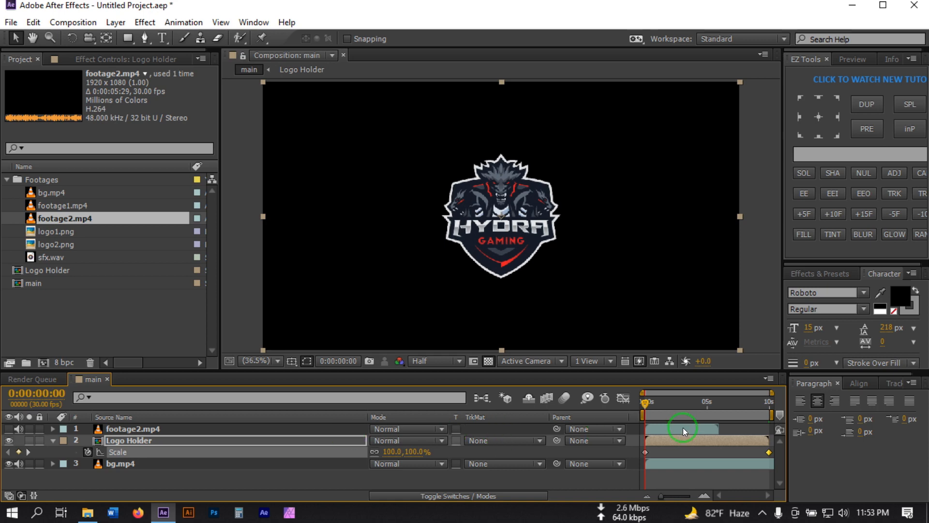
Show the footage2.mp4 layer's video and shift the layer to start shortly before 0:00:03:02, previewing its reveal
{"action": "left_click", "coordinate": [652, 429]}
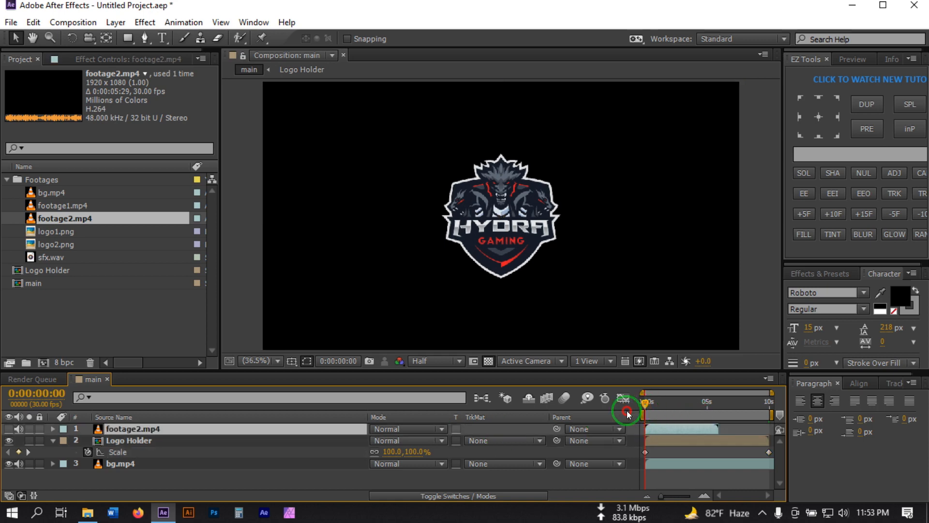
{"action": "left_click", "coordinate": [117, 443]}
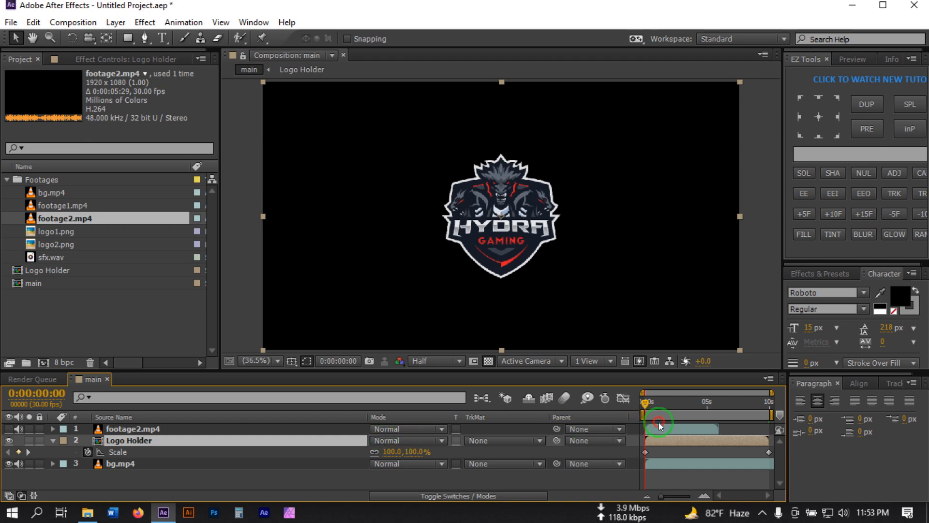
{"action": "left_click_drag", "start_coordinate": [658, 410], "coordinate": [703, 406]}
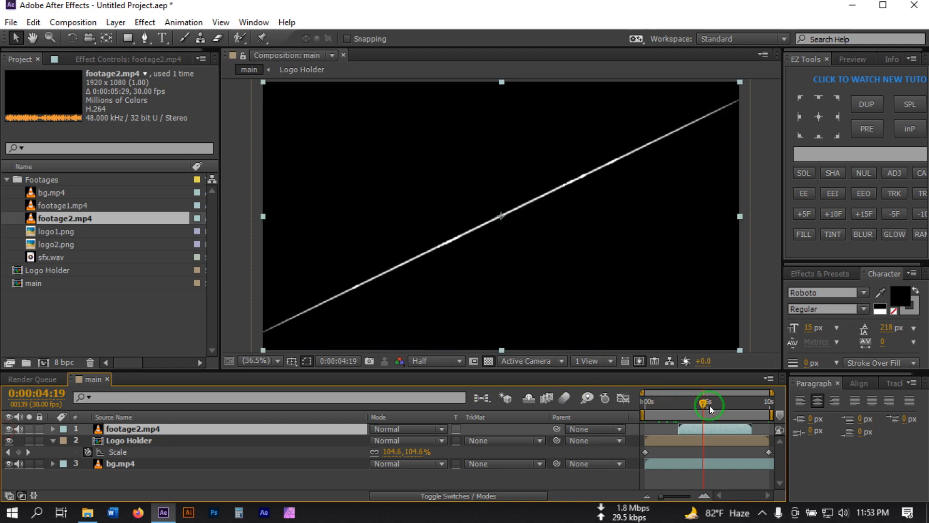
{"action": "left_click_drag", "start_coordinate": [710, 405], "coordinate": [683, 410]}
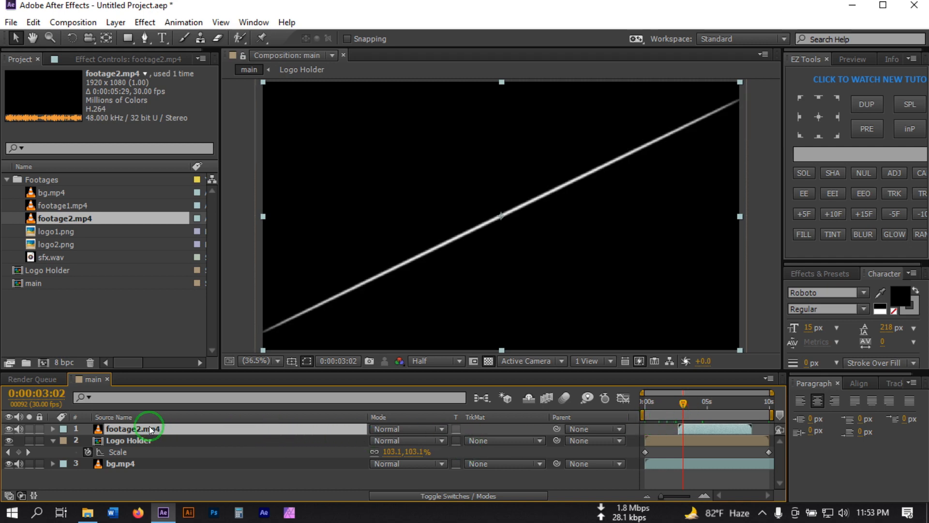
{"action": "left_click", "coordinate": [127, 428]}
{"action": "right_click", "coordinate": [125, 430]}
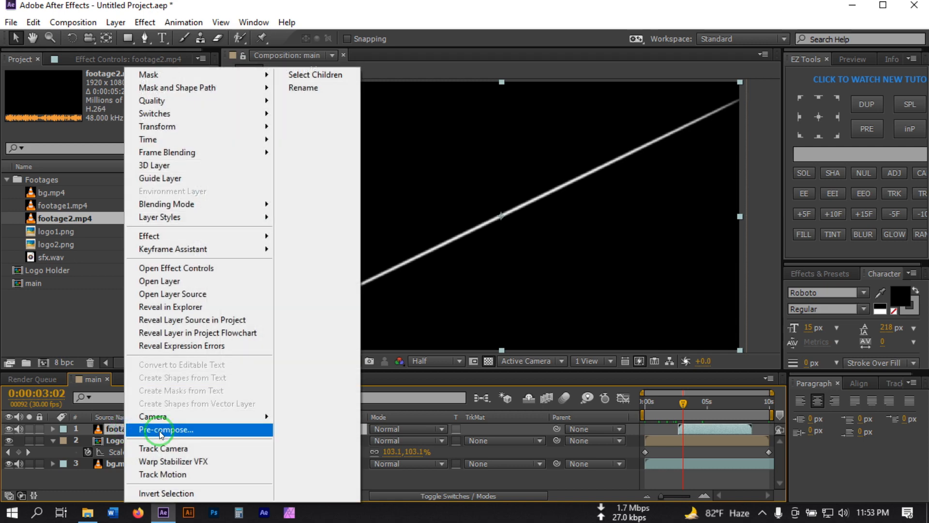
{"action": "left_click", "coordinate": [161, 434]}
{"action": "left_click", "coordinate": [479, 274]}
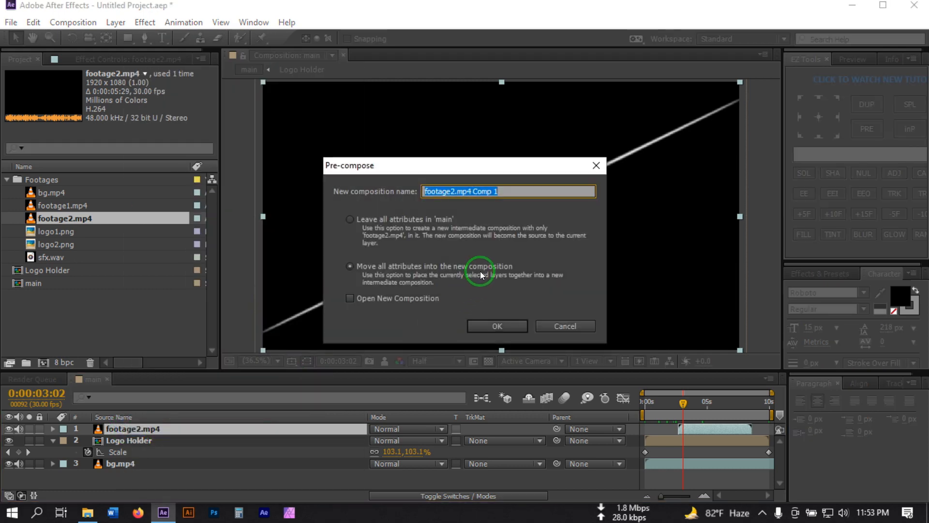
{"action": "left_click", "coordinate": [569, 329]}
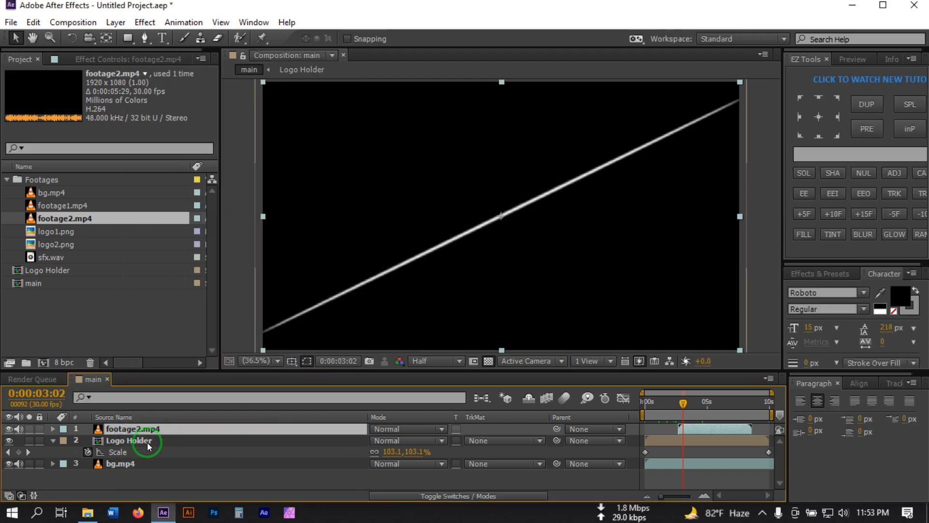
Create a 1920 × 1080 px solid named White with colour FFFFFF in the main composition
{"action": "left_click", "coordinate": [123, 478]}
{"action": "right_click", "coordinate": [122, 479]}
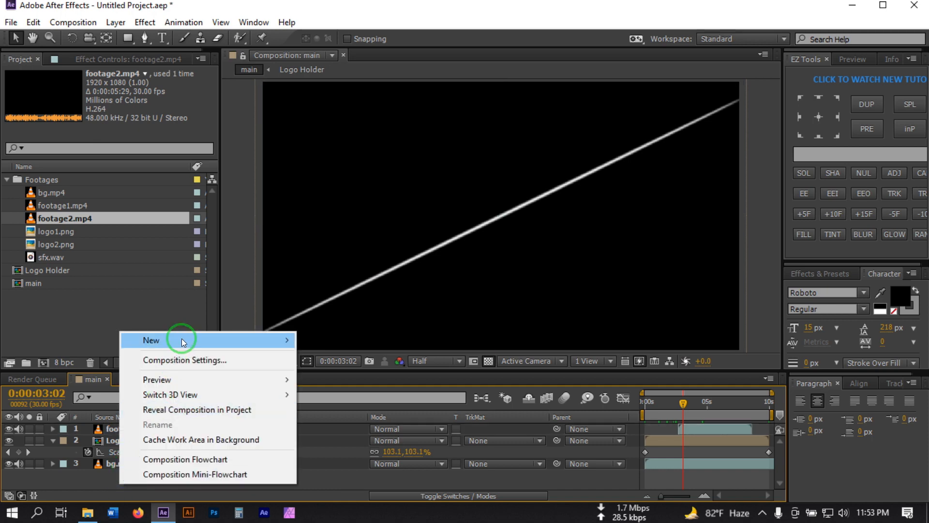
{"action": "mouse_move", "coordinate": [185, 338]}
{"action": "left_click", "coordinate": [344, 374]}
{"action": "left_click", "coordinate": [457, 339]}
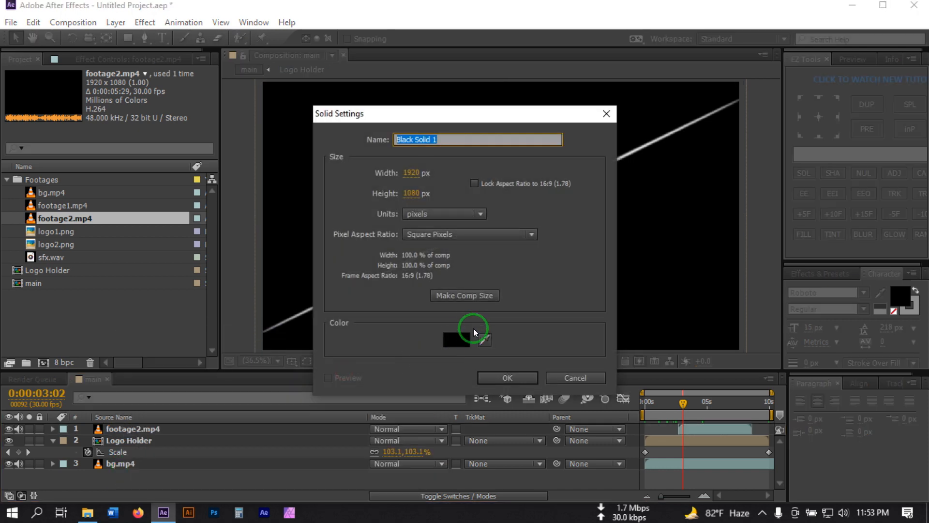
{"action": "left_click_drag", "start_coordinate": [572, 346], "coordinate": [539, 307]}
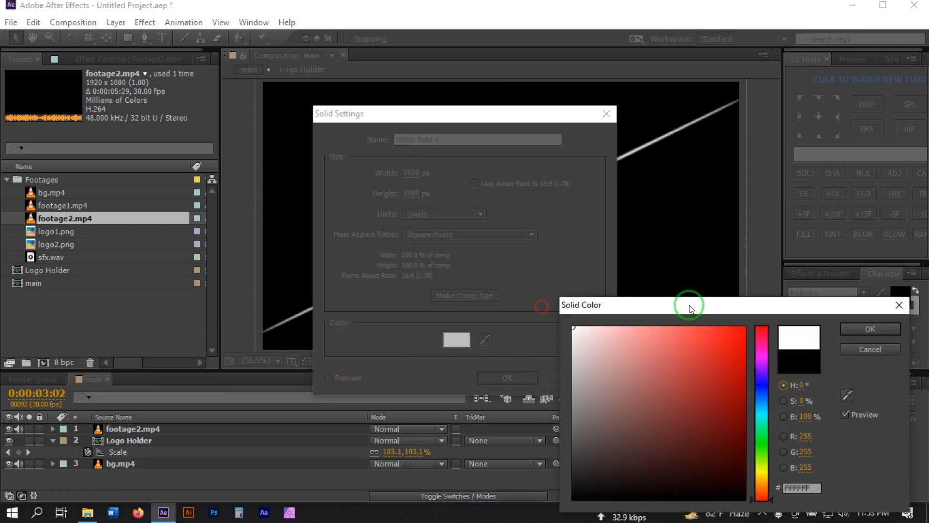
{"action": "left_click", "coordinate": [869, 329]}
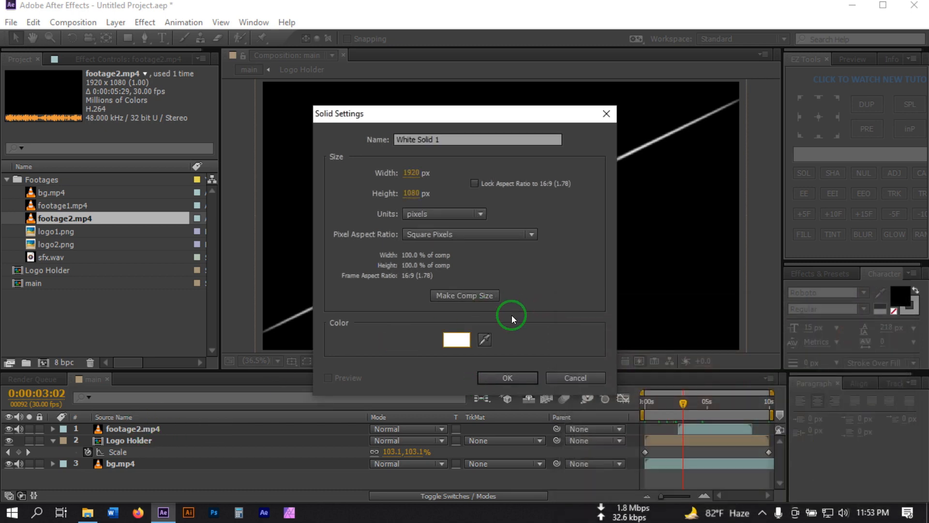
{"action": "left_click_drag", "start_coordinate": [451, 140], "coordinate": [527, 145]}
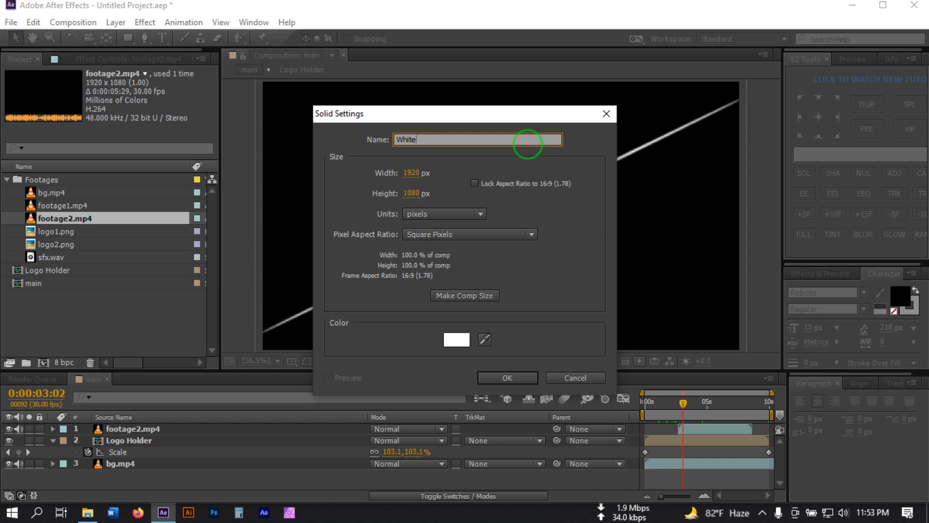
{"action": "key", "text": "Return"}
Keep the White solid directly beneath footage2.mp4 and trim its start to just before the end of footage2.mp4
{"action": "left_click_drag", "start_coordinate": [132, 440], "coordinate": [124, 430]}
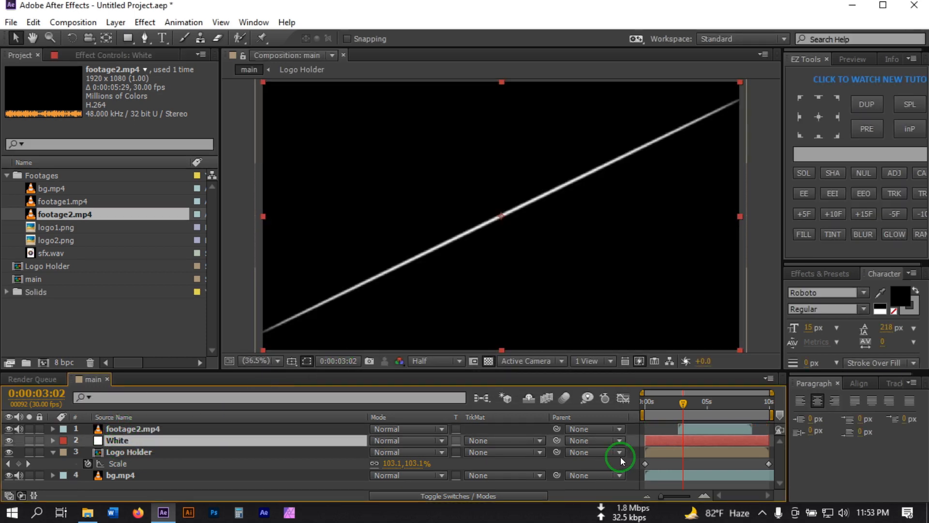
{"action": "left_click_drag", "start_coordinate": [644, 442], "coordinate": [748, 442]}
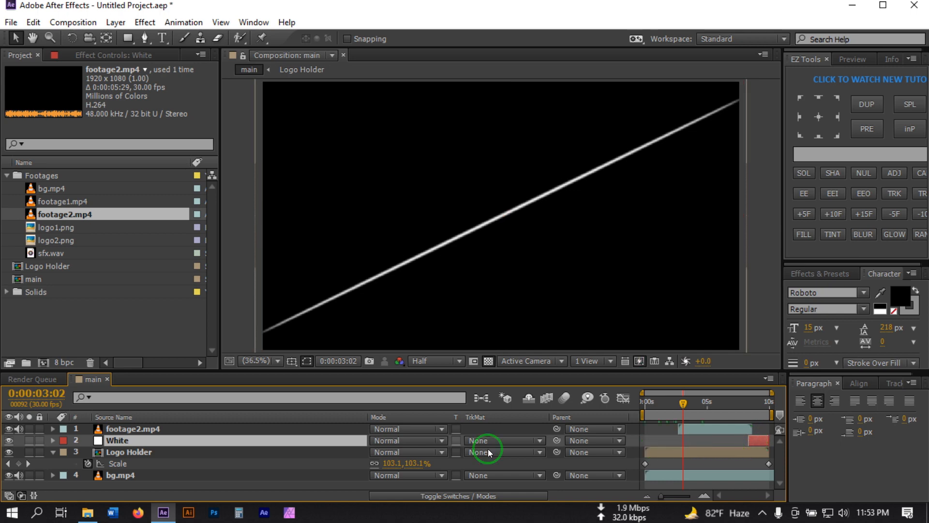
Pre-compose the footage2.mp4 and White layers together as White footage, moving all attributes into the new composition
{"action": "left_click", "coordinate": [131, 428], "text": "ctrl"}
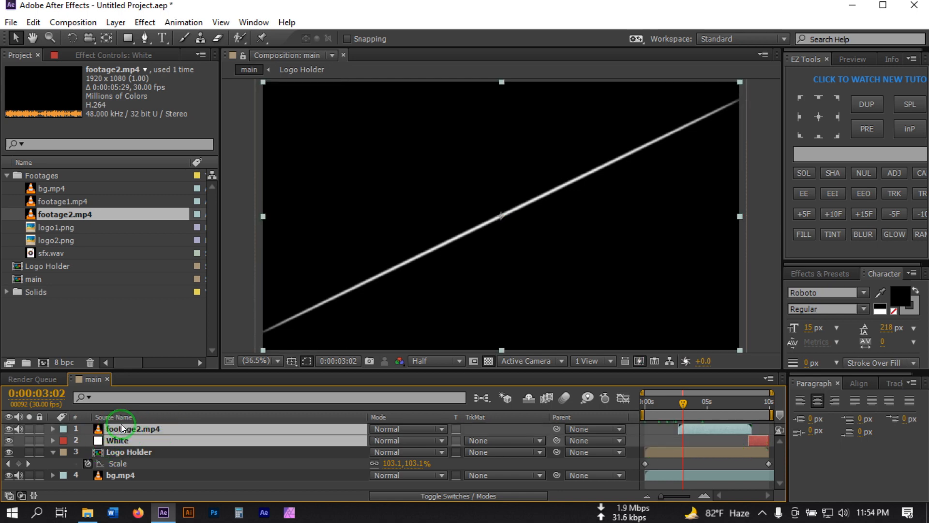
{"action": "right_click", "coordinate": [116, 428]}
{"action": "left_click", "coordinate": [172, 429]}
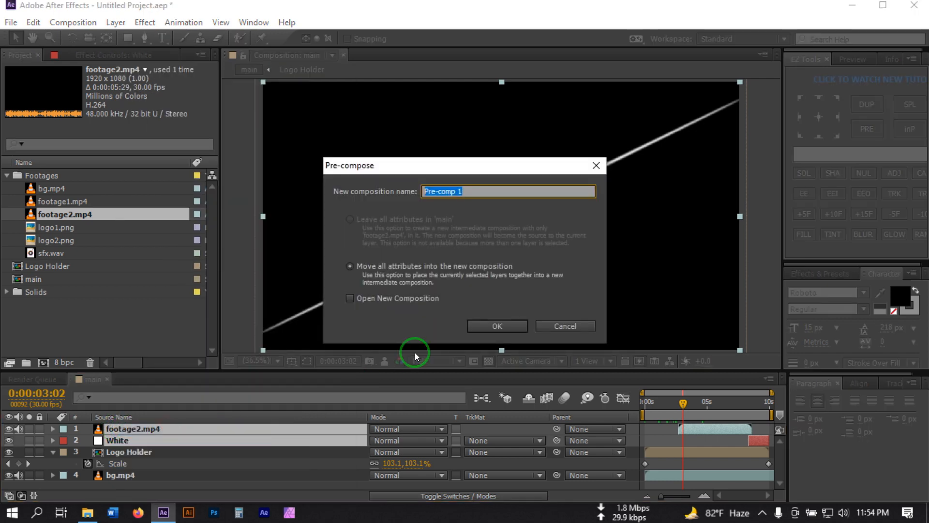
{"action": "type", "text": "Wi"}
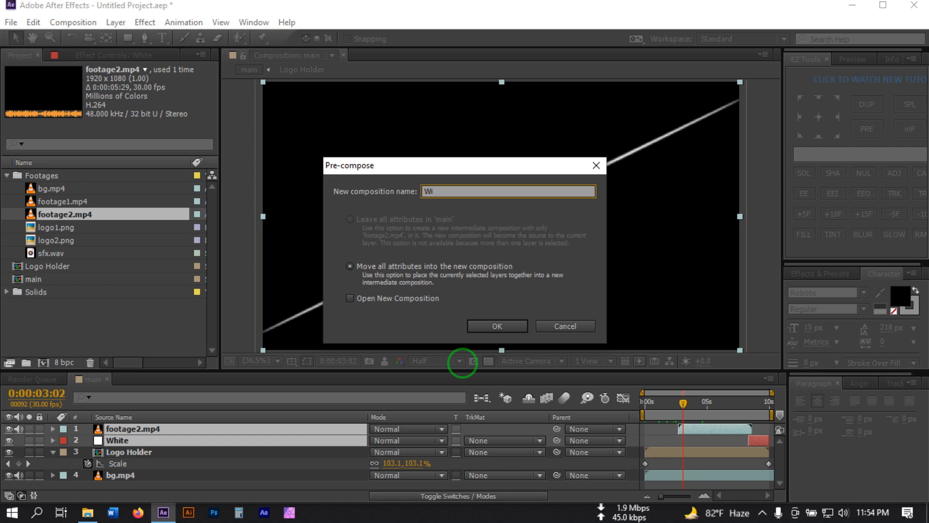
{"action": "type", "text": "th"}
{"action": "type", "text": "hite footage"}
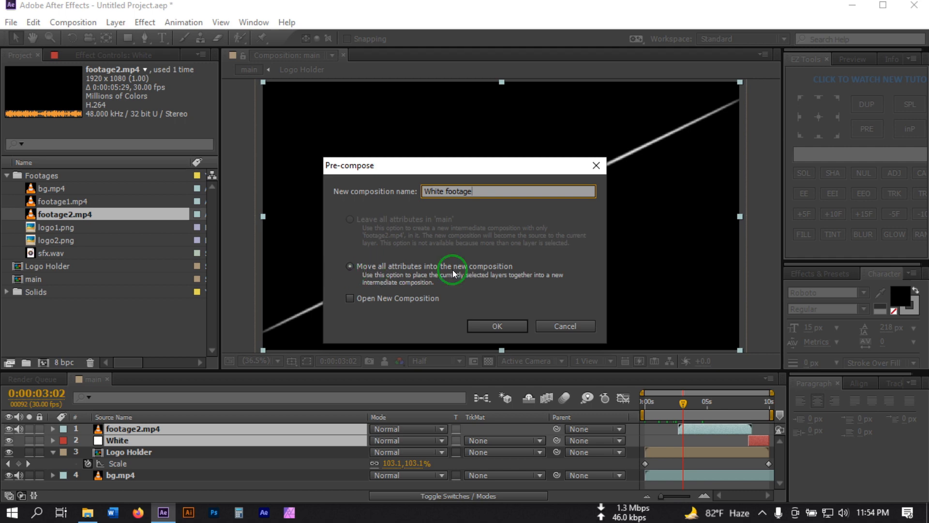
{"action": "left_click", "coordinate": [497, 325]}
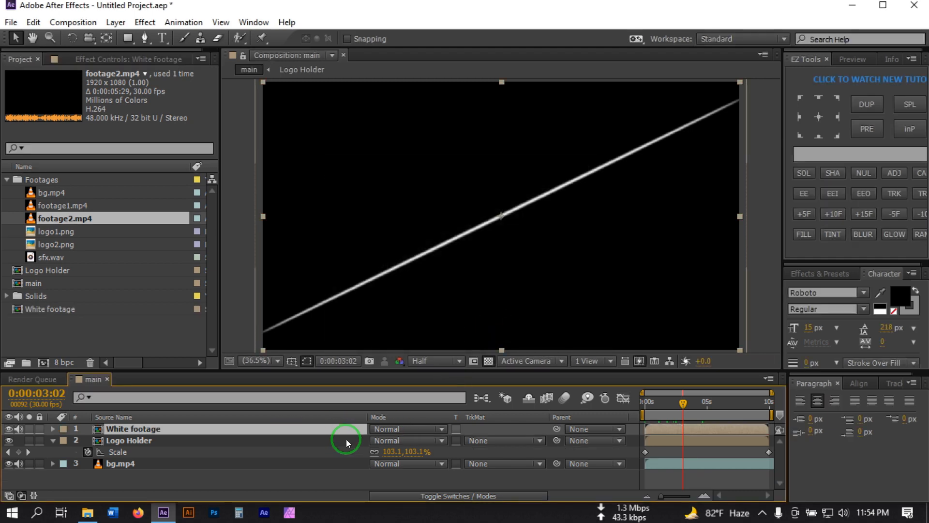
Set the Logo Holder layer's track matte to Luma Matte "White footage" and preview the reveal up to 0:00:05:17
{"action": "left_click", "coordinate": [480, 441]}
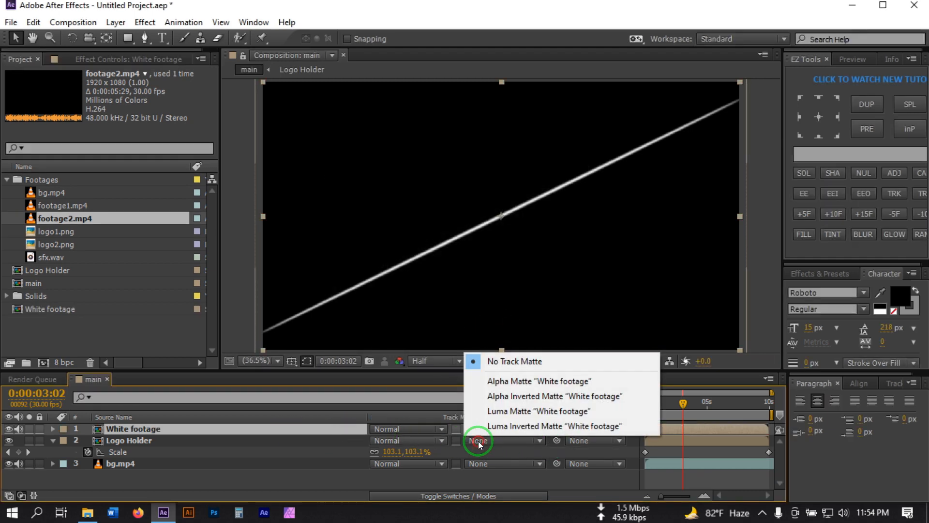
{"action": "left_click", "coordinate": [525, 411]}
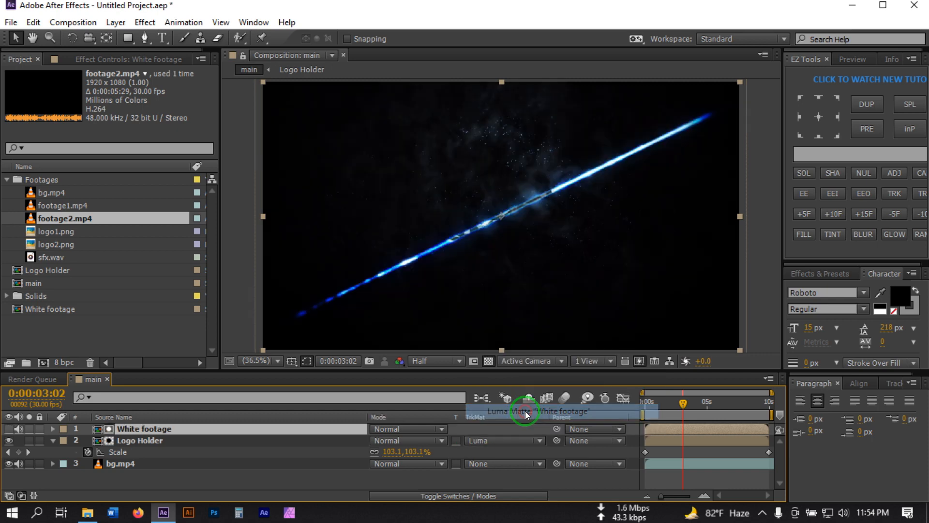
{"action": "left_click_drag", "start_coordinate": [679, 408], "coordinate": [712, 404]}
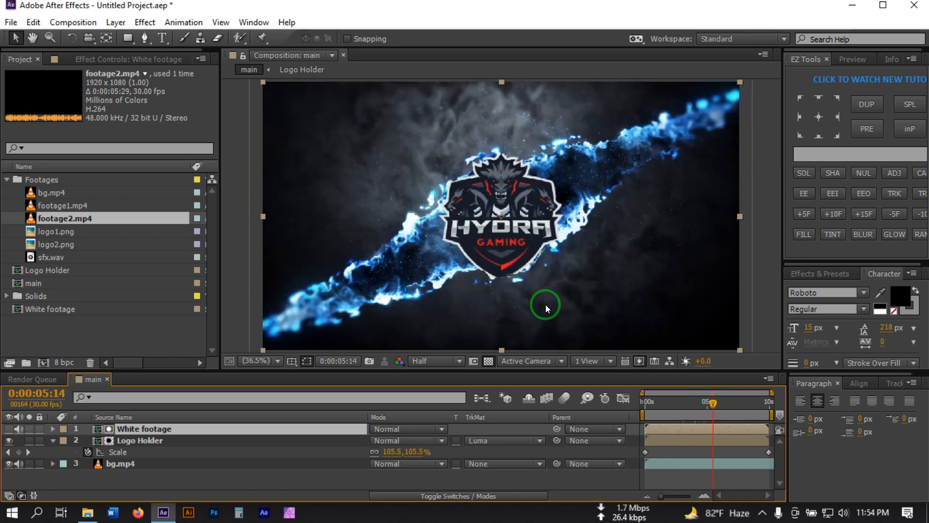
{"action": "left_click_drag", "start_coordinate": [704, 410], "coordinate": [725, 411]}
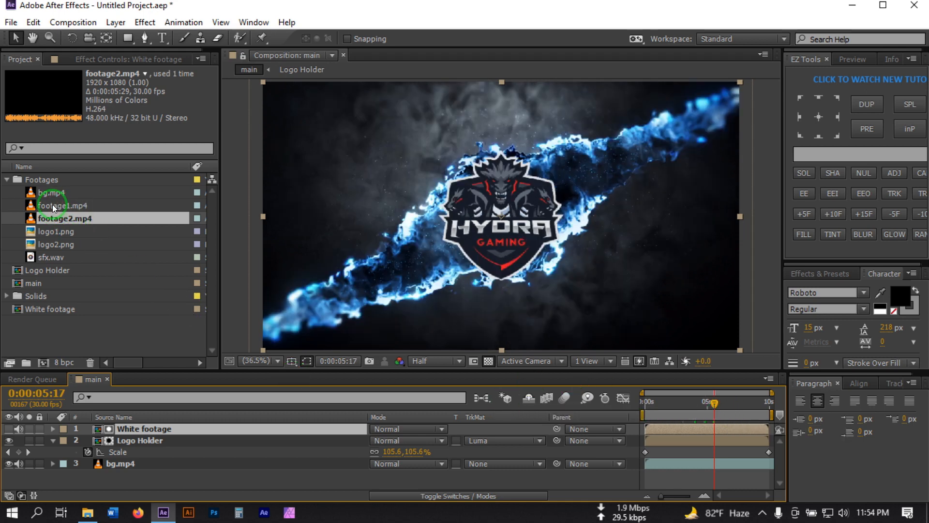
Add footage1.mp4 above all layers in the main composition and set its blending mode to Screen
{"action": "mouse_move", "coordinate": [52, 204]}
{"action": "left_mouse_down"}
{"action": "mouse_move", "coordinate": [99, 426]}
{"action": "mouse_move", "coordinate": [121, 428]}
{"action": "left_mouse_up"}
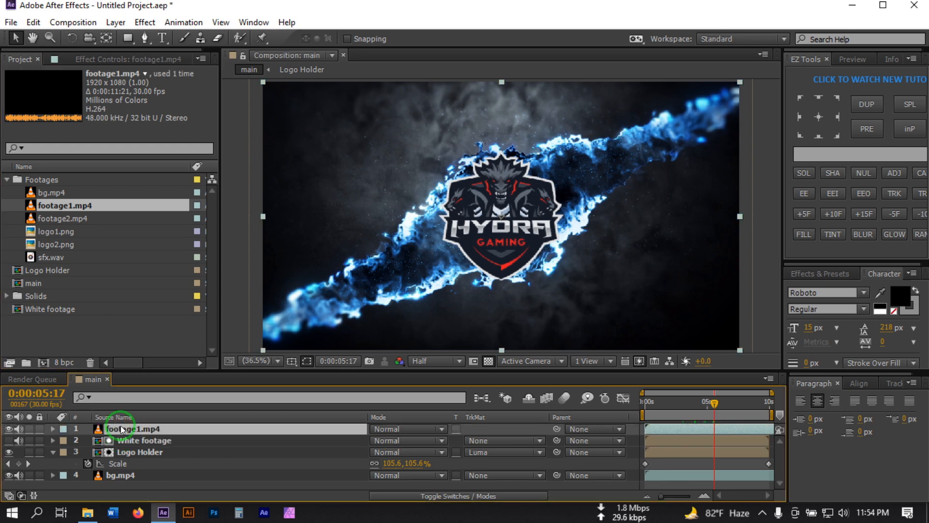
{"action": "left_click", "coordinate": [392, 429]}
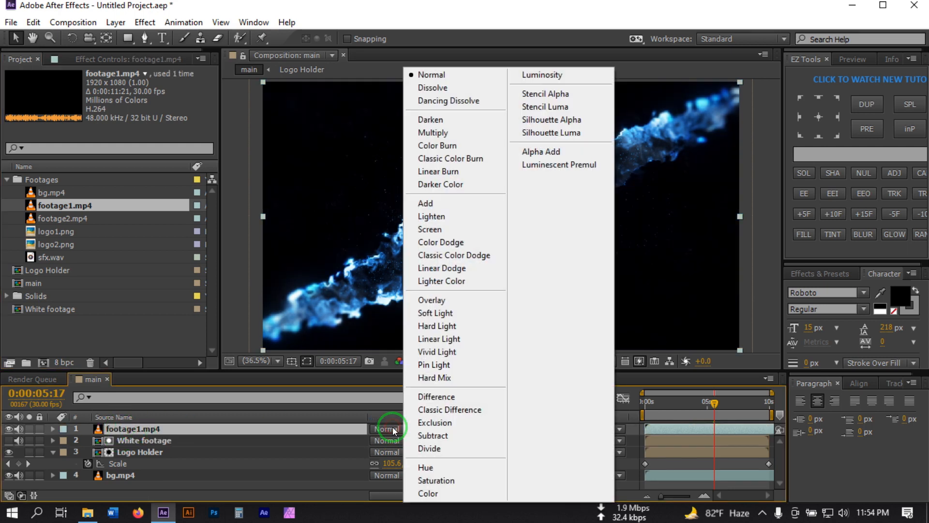
{"action": "left_click", "coordinate": [443, 228]}
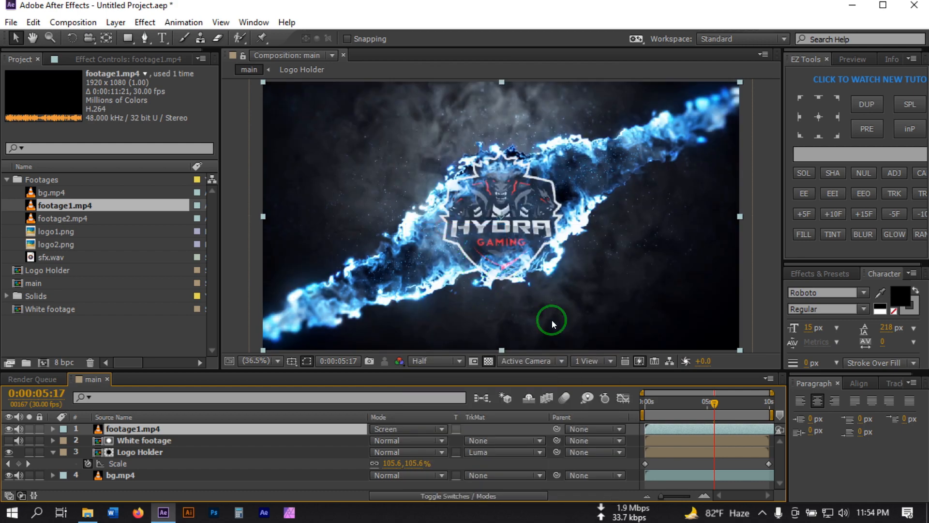
Try the Add blending mode on the footage1.mp4 layer and switch it back to Screen
{"action": "left_click", "coordinate": [397, 428]}
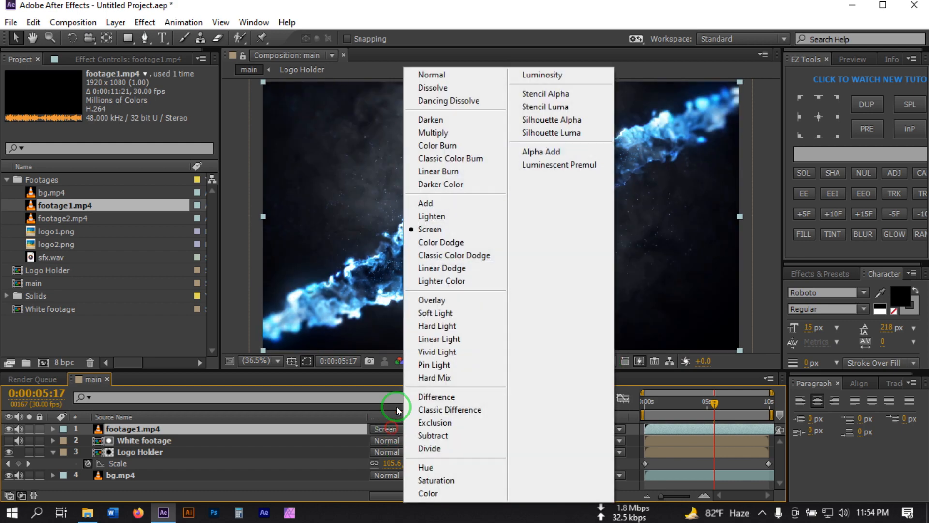
{"action": "left_click", "coordinate": [436, 207]}
{"action": "left_click", "coordinate": [408, 429]}
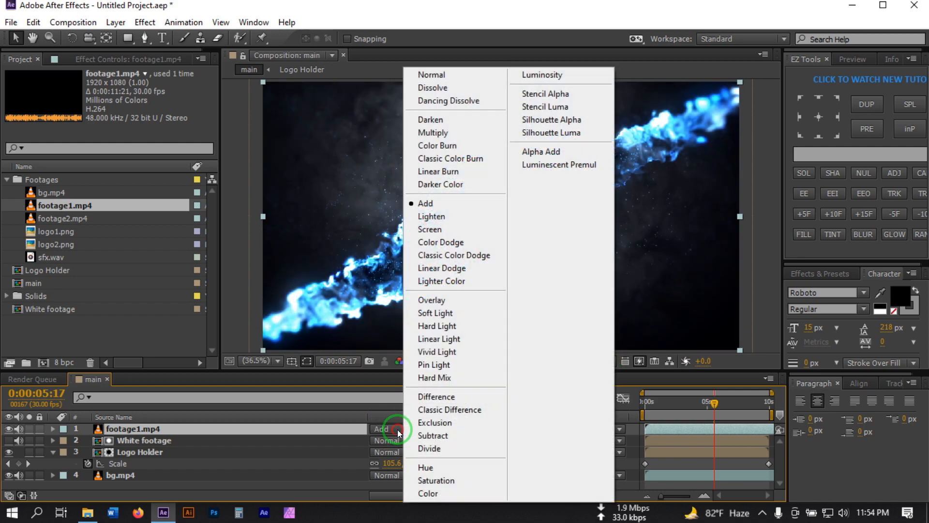
{"action": "left_click", "coordinate": [457, 231]}
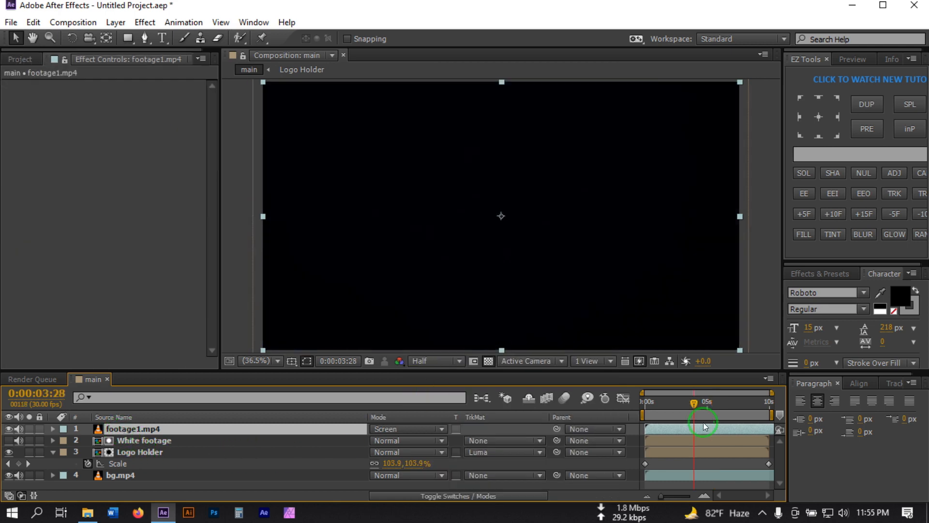
Duplicate the Logo Holder layer and move the copy above footage1.mp4 to the top of the layer stack
{"action": "left_click", "coordinate": [53, 453]}
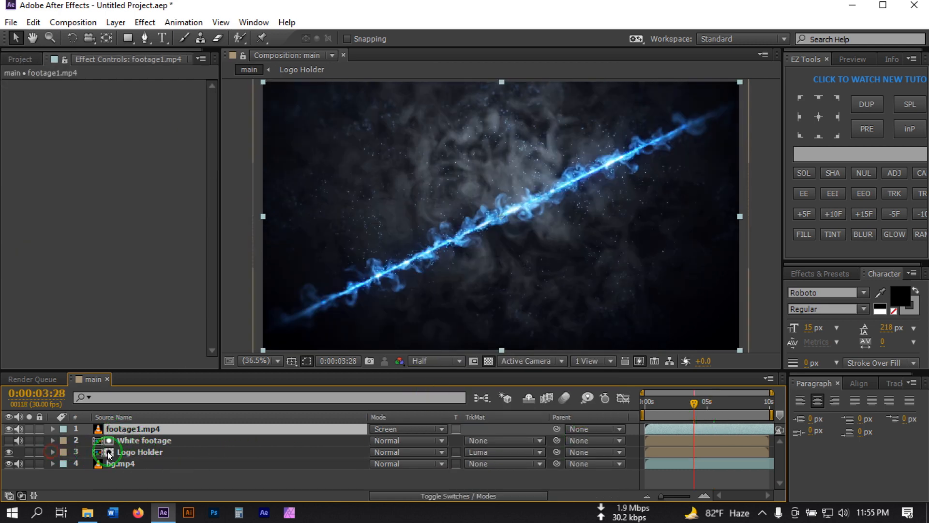
{"action": "left_click", "coordinate": [140, 452]}
{"action": "key", "text": "ctrl+d"}
{"action": "key", "text": "ctrl+bracketright"}
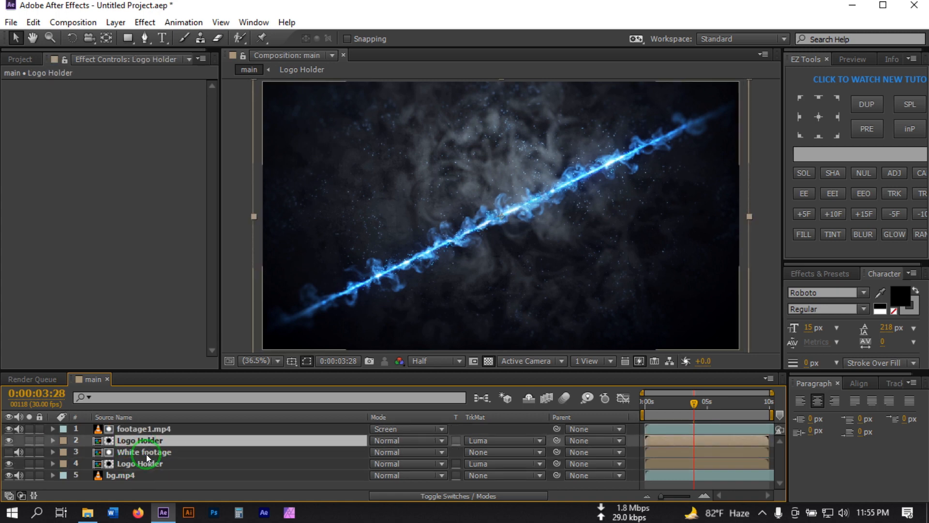
{"action": "left_click_drag", "start_coordinate": [128, 439], "coordinate": [131, 423]}
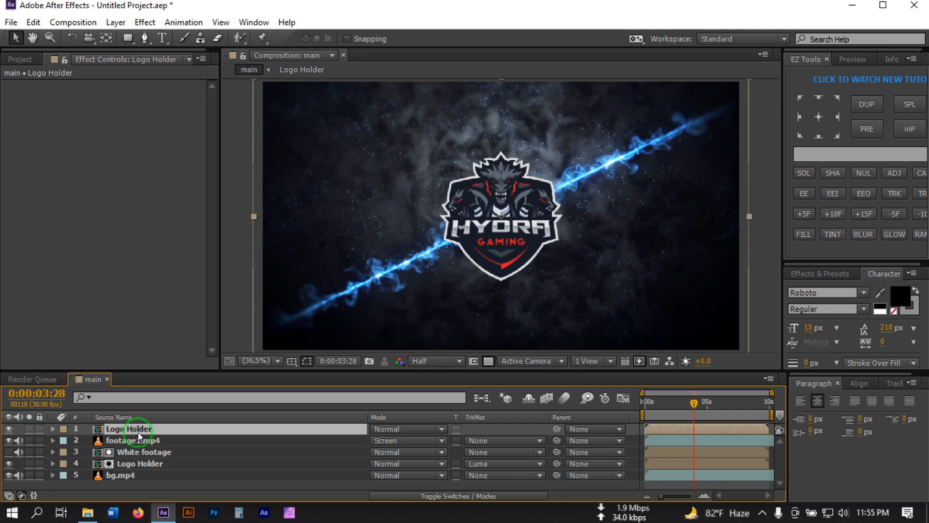
Set the opacity of the topmost Logo Holder layer to 10%
{"action": "key", "text": "t"}
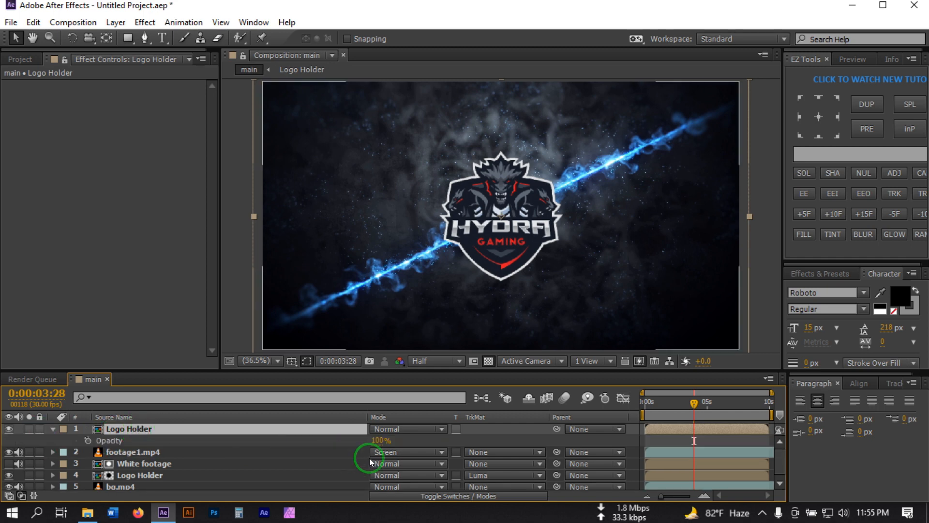
{"action": "left_click", "coordinate": [379, 441]}
{"action": "type", "text": "1"}
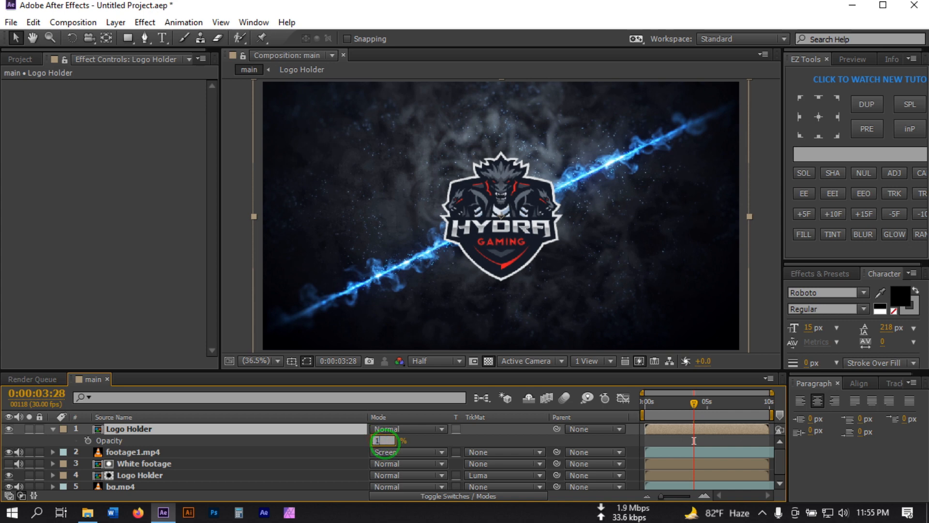
{"action": "key", "text": "Return"}
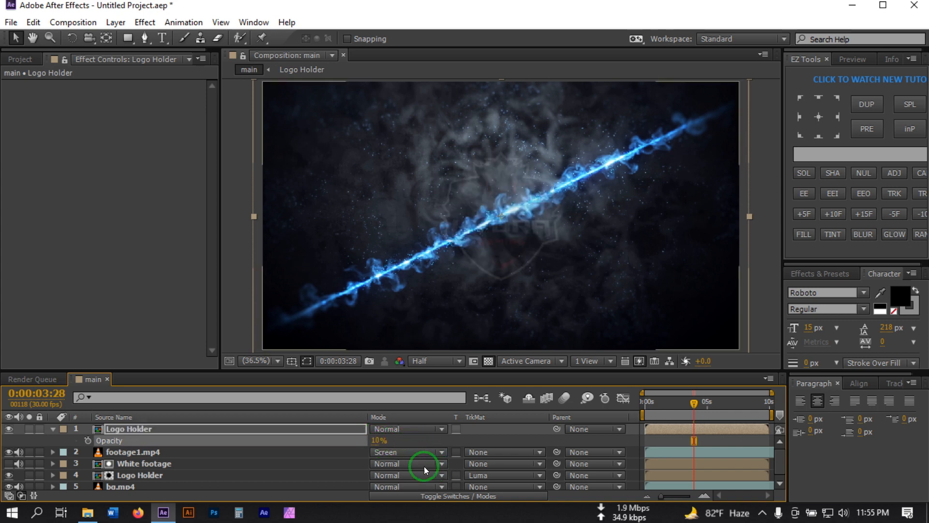
Try 15% opacity on the topmost Logo Holder layer, return to the start of the timeline and reset the opacity to 10%
{"action": "left_click", "coordinate": [379, 441]}
{"action": "type", "text": "15"}
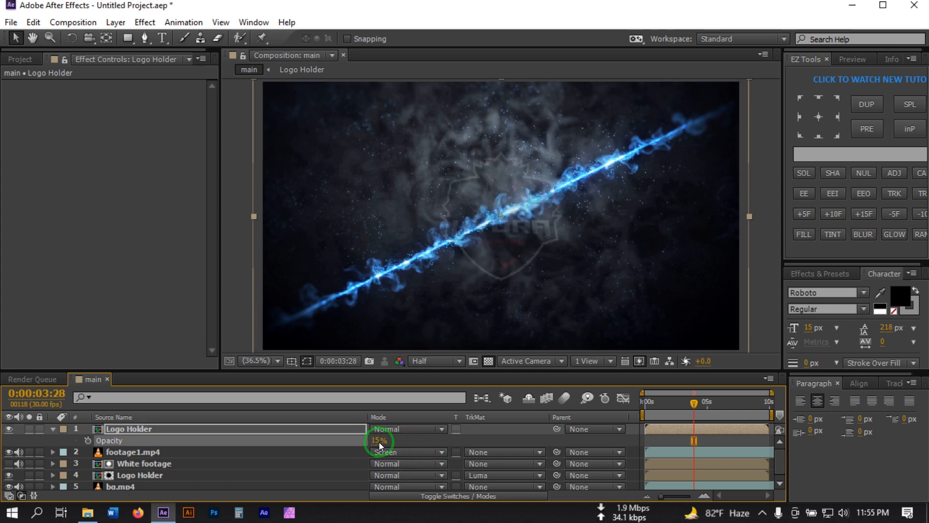
{"action": "left_click_drag", "start_coordinate": [689, 403], "coordinate": [631, 407]}
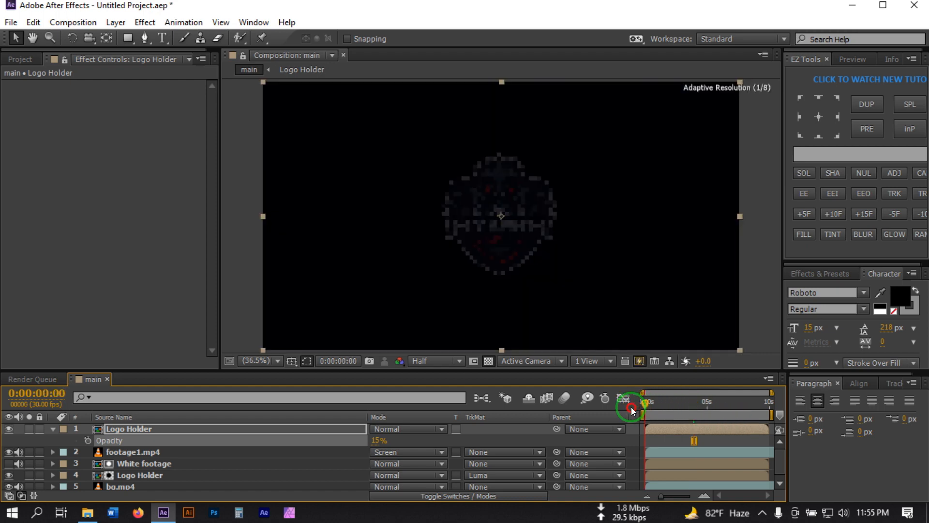
{"action": "left_click", "coordinate": [377, 441]}
{"action": "key", "text": "Return"}
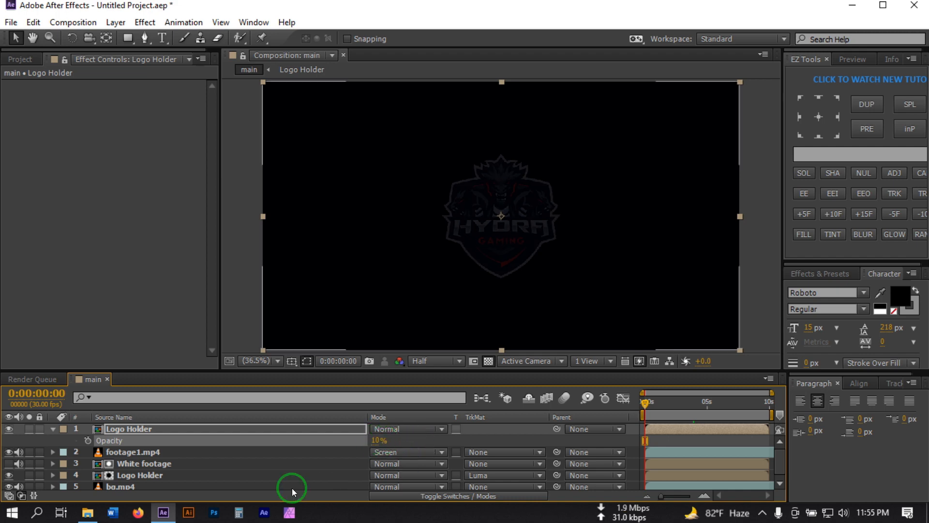
{"action": "left_click", "coordinate": [54, 431]}
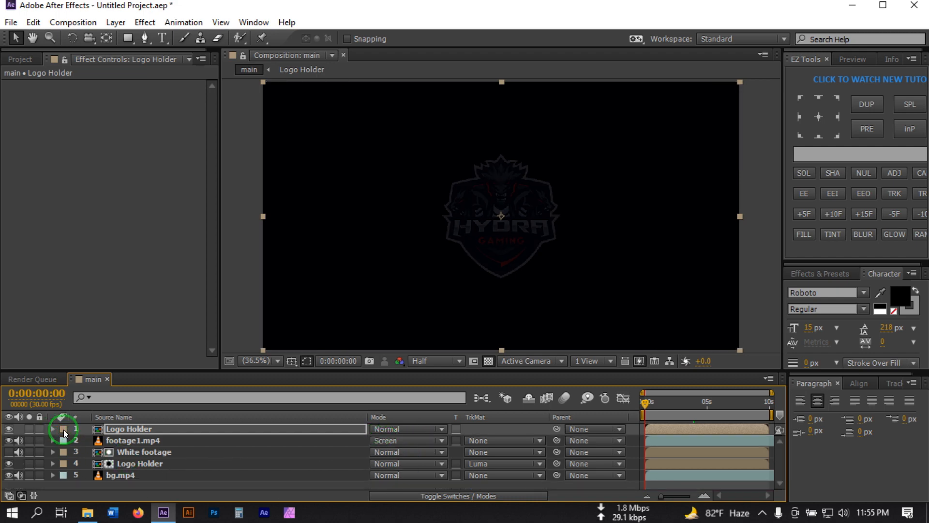
Create a black solid named Fade on above all layers and set the track matte of the Logo Holder layer below it to None
{"action": "left_click", "coordinate": [117, 484]}
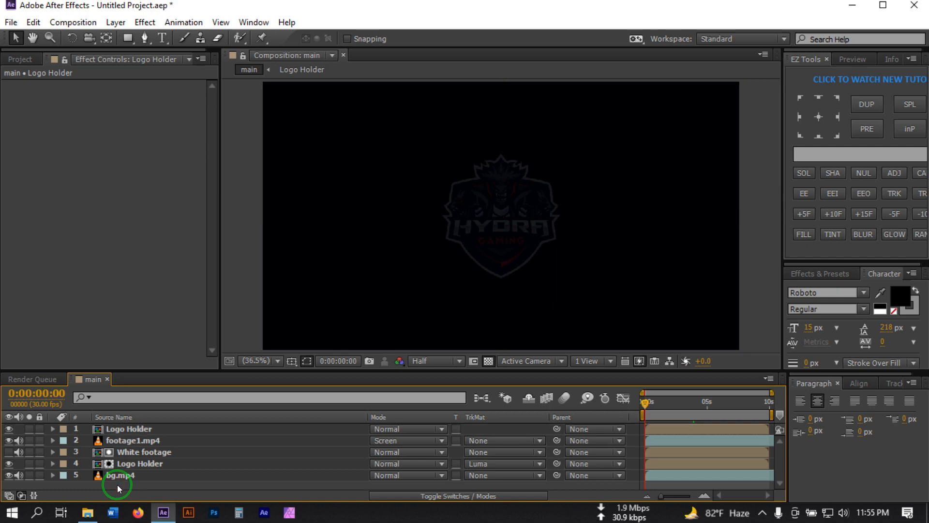
{"action": "right_click", "coordinate": [115, 483]}
{"action": "mouse_move", "coordinate": [183, 338]}
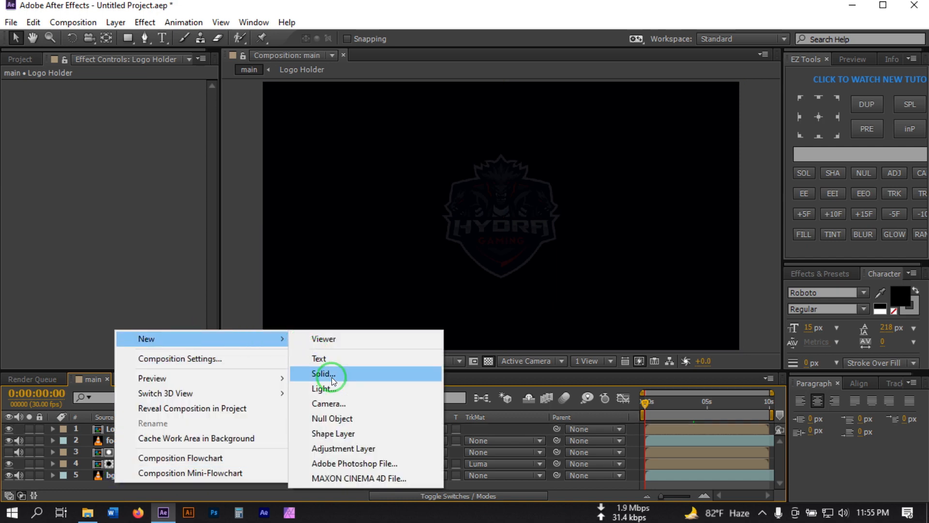
{"action": "left_click", "coordinate": [331, 376]}
{"action": "left_click", "coordinate": [456, 339]}
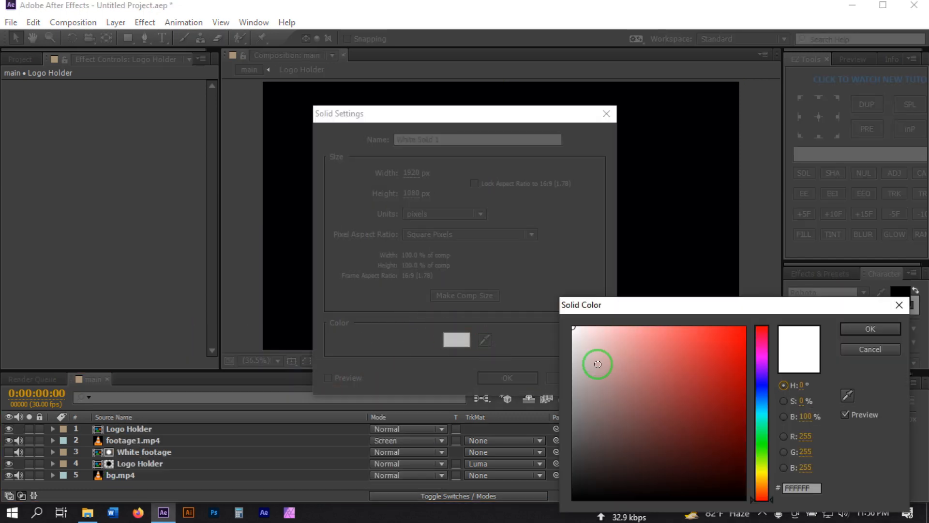
{"action": "mouse_move", "coordinate": [599, 363]}
{"action": "left_mouse_down"}
{"action": "mouse_move", "coordinate": [547, 513]}
{"action": "mouse_move", "coordinate": [565, 475]}
{"action": "left_mouse_up"}
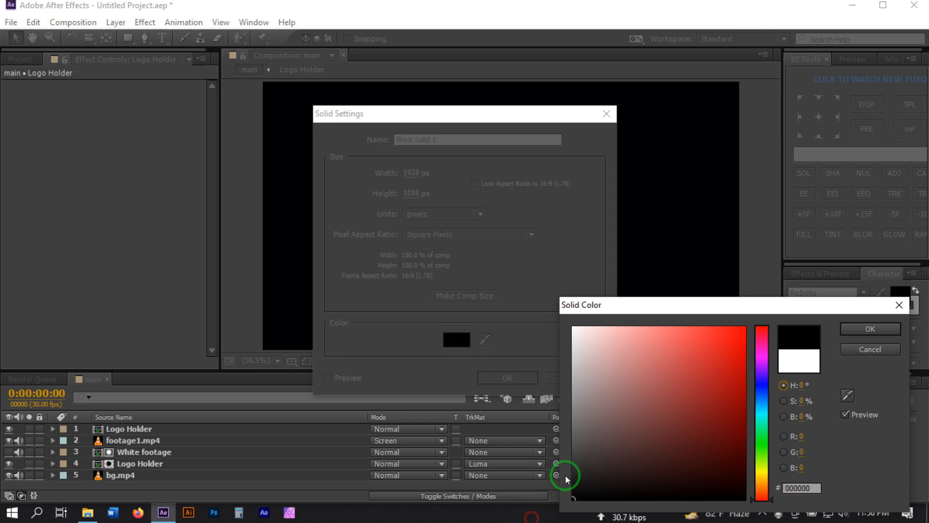
{"action": "left_click", "coordinate": [855, 332]}
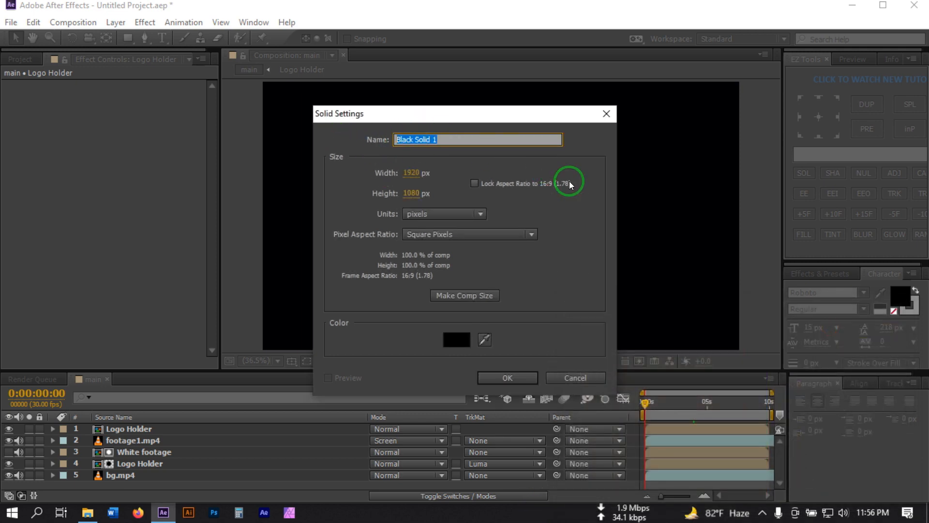
{"action": "type", "text": "Fade on"}
{"action": "left_click", "coordinate": [515, 373]}
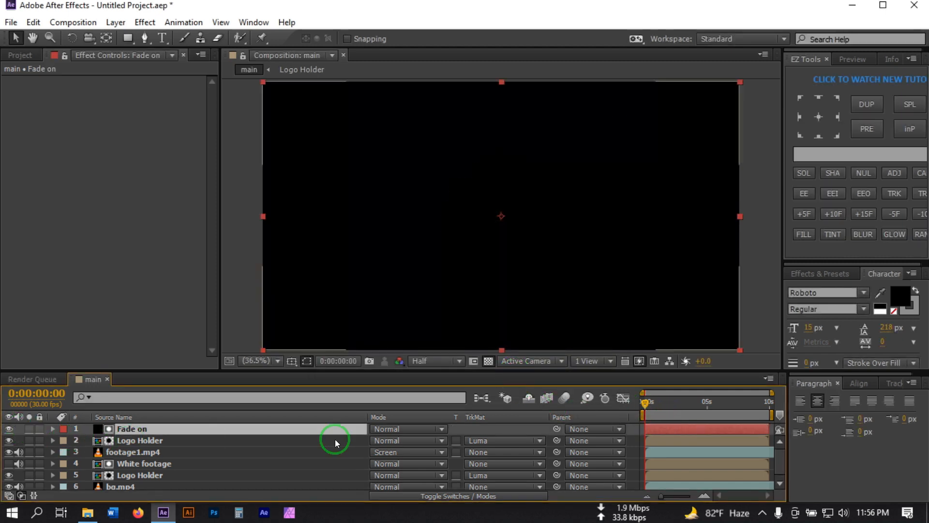
{"action": "left_click", "coordinate": [489, 442]}
{"action": "left_click", "coordinate": [508, 362]}
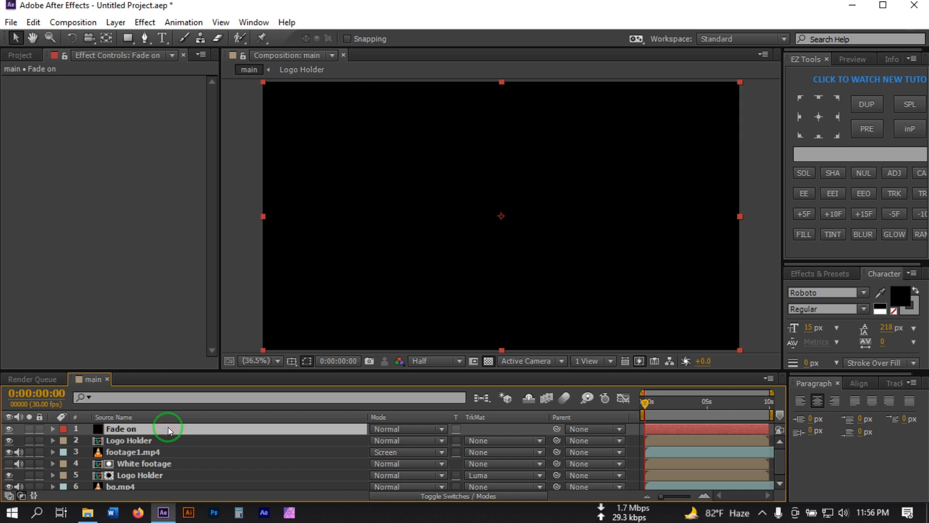
Keyframe the Fade on layer's opacity from 100% at the start to 0% at frame 25 and preview the animation
{"action": "key", "text": "t"}
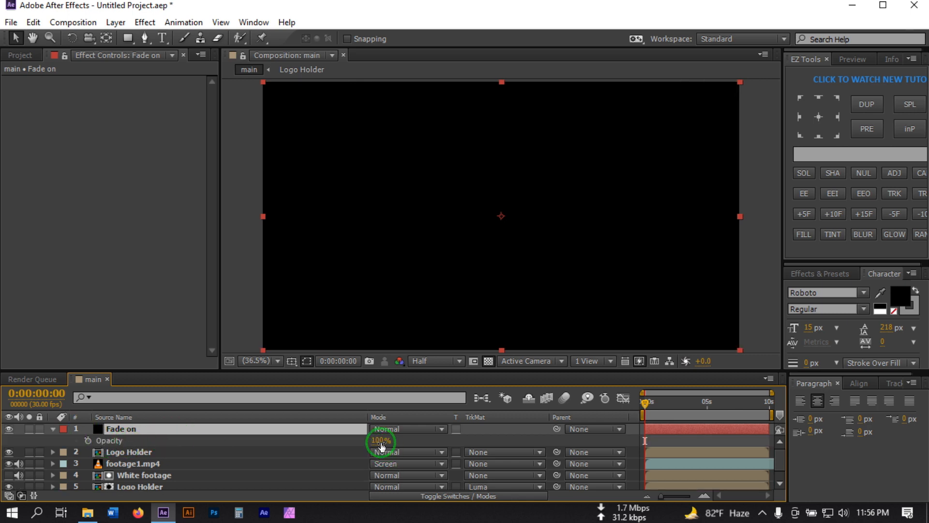
{"action": "left_click", "coordinate": [86, 440]}
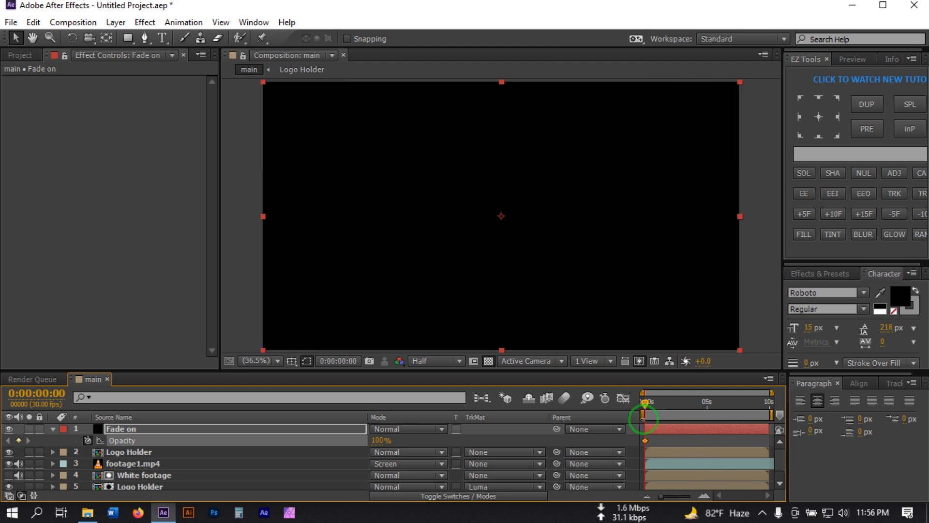
{"action": "left_click", "coordinate": [806, 215]}
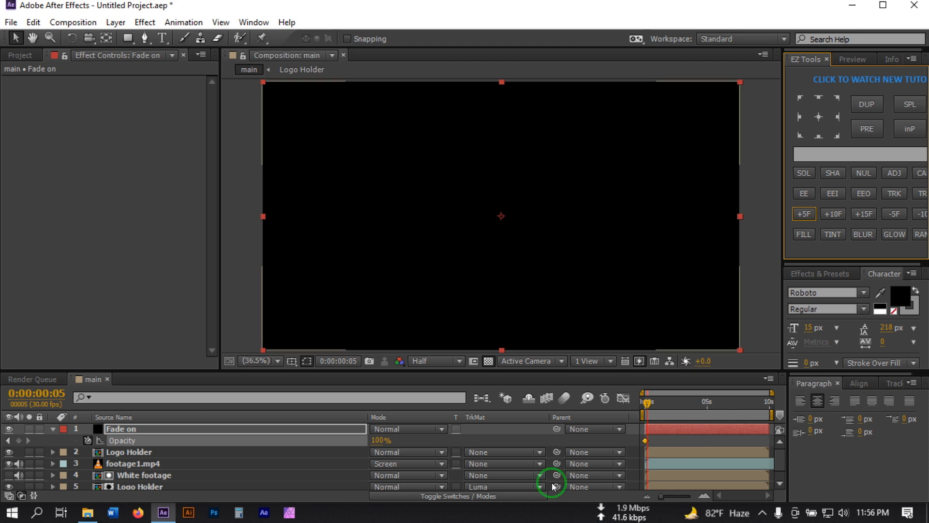
{"action": "left_click_drag", "start_coordinate": [376, 440], "coordinate": [193, 438]}
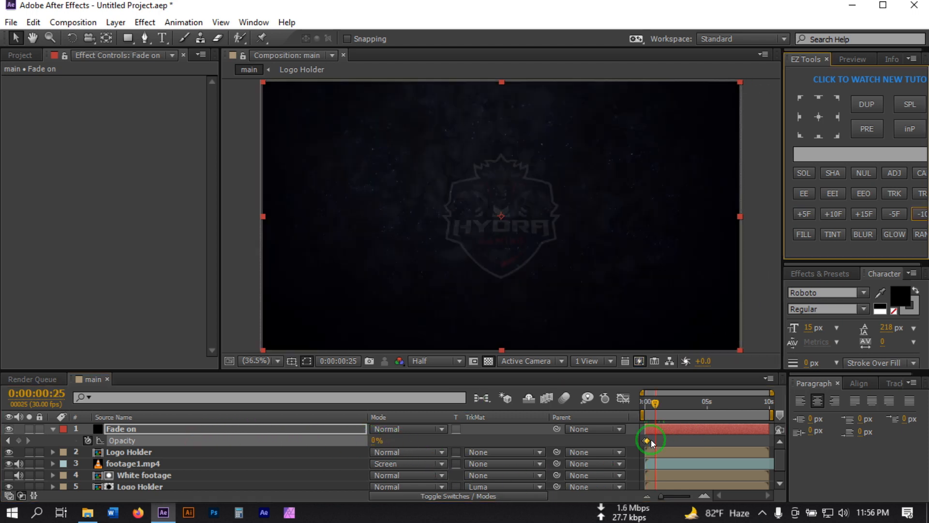
{"action": "left_click_drag", "start_coordinate": [645, 440], "coordinate": [654, 440]}
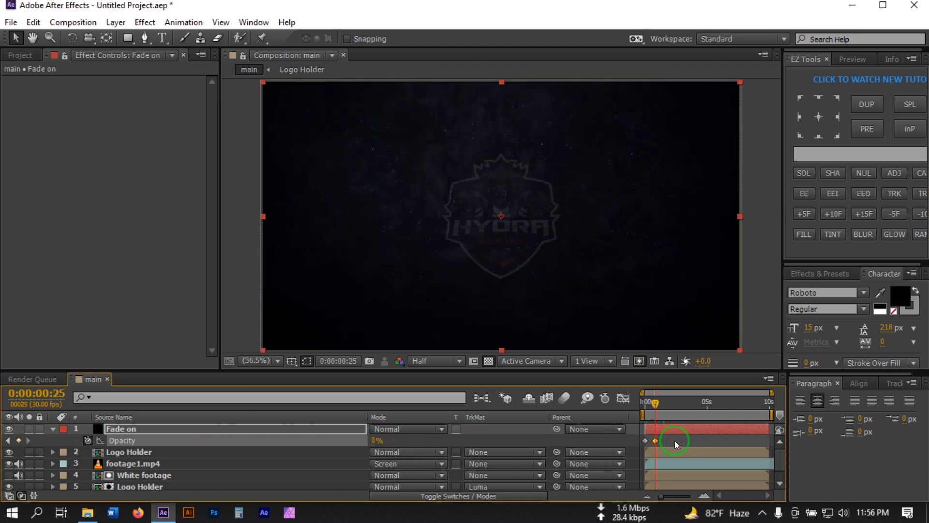
{"action": "left_click", "coordinate": [674, 441]}
{"action": "left_click_drag", "start_coordinate": [661, 403], "coordinate": [643, 412]}
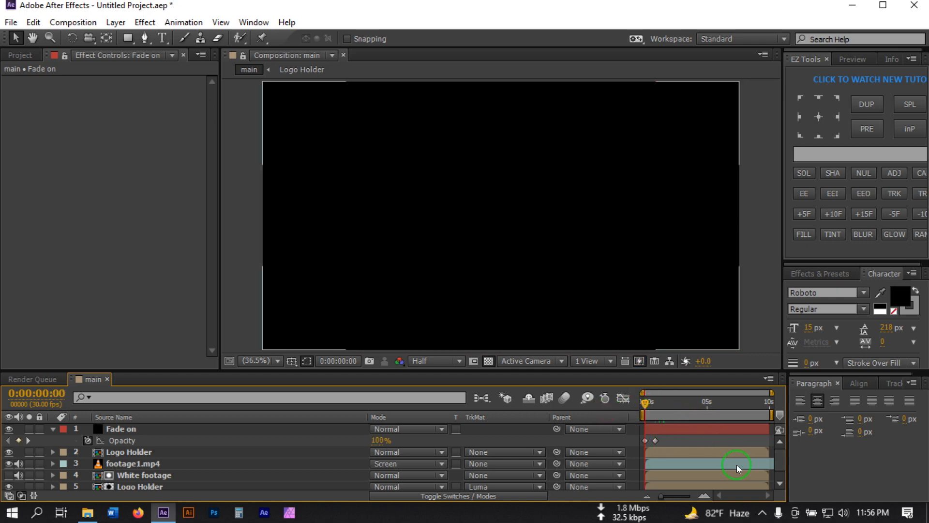
{"action": "key", "text": "KP_0"}
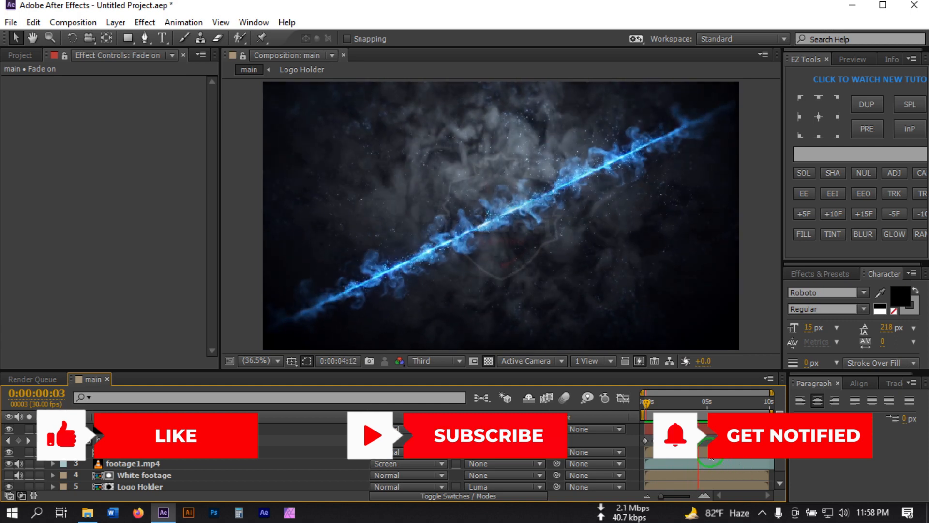
Add the sfx.wav audio file from the Footages folder above all layers in the main composition
{"action": "left_click", "coordinate": [20, 57]}
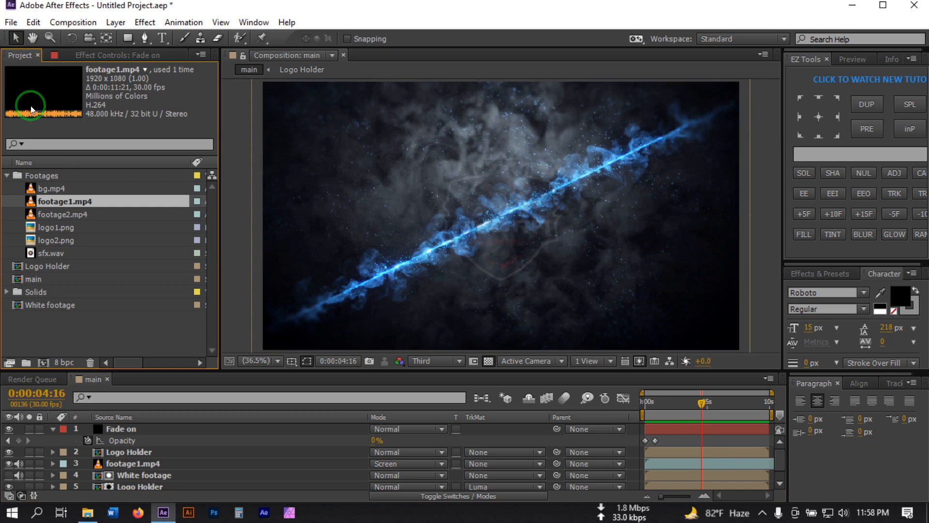
{"action": "left_click", "coordinate": [48, 256]}
{"action": "left_click_drag", "start_coordinate": [53, 255], "coordinate": [85, 430]}
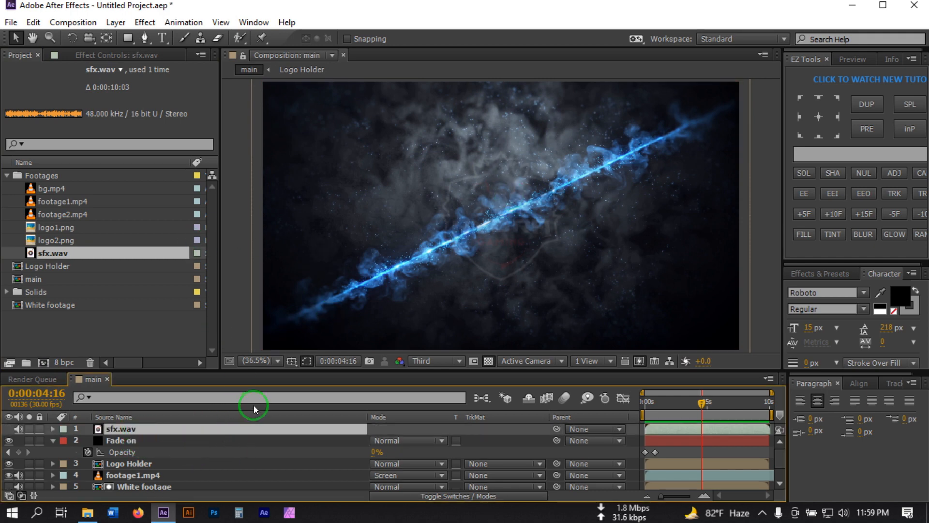
Add the main composition to the render queue and set its output module format to QuickTime
{"action": "left_click", "coordinate": [73, 23]}
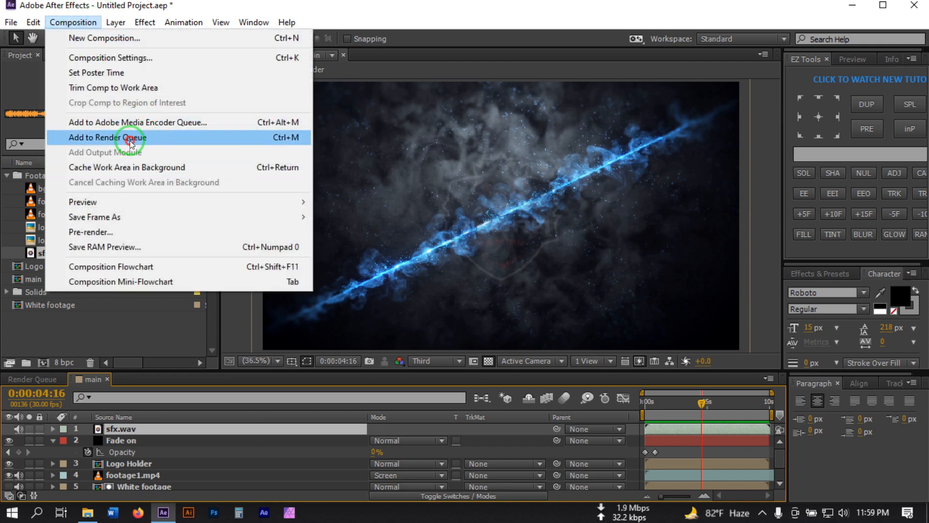
{"action": "left_click", "coordinate": [131, 140]}
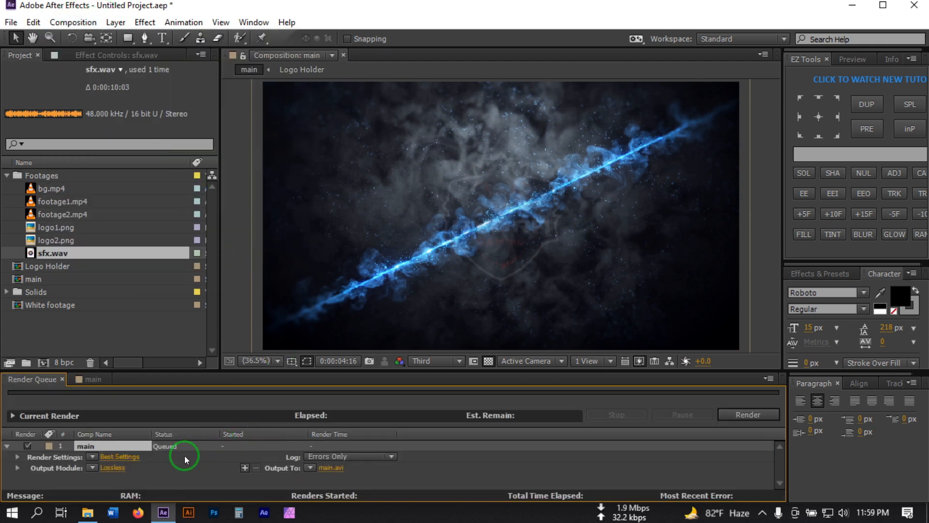
{"action": "left_click", "coordinate": [114, 468]}
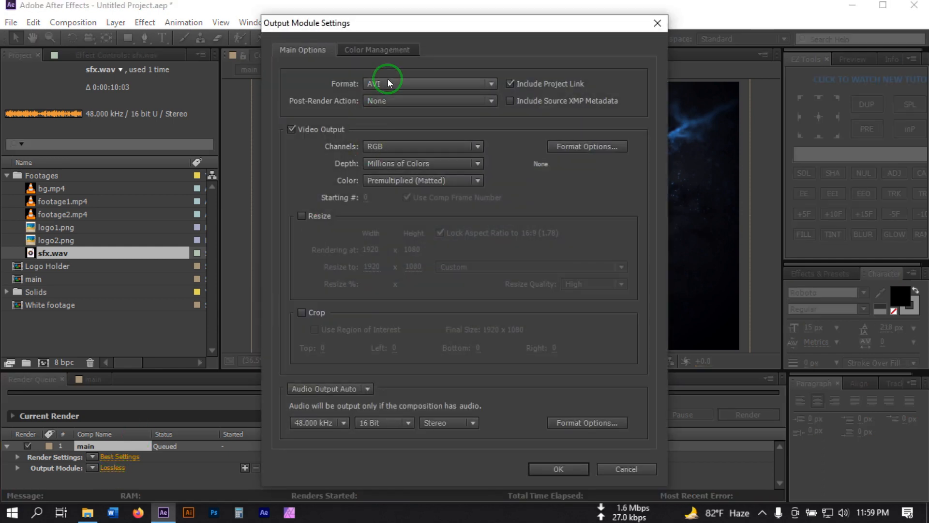
{"action": "left_click", "coordinate": [371, 84]}
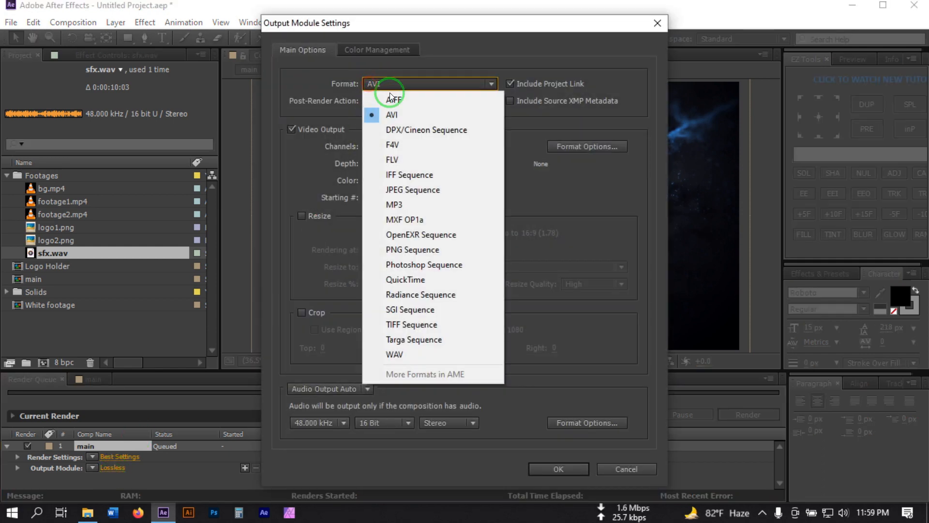
{"action": "left_click", "coordinate": [414, 280]}
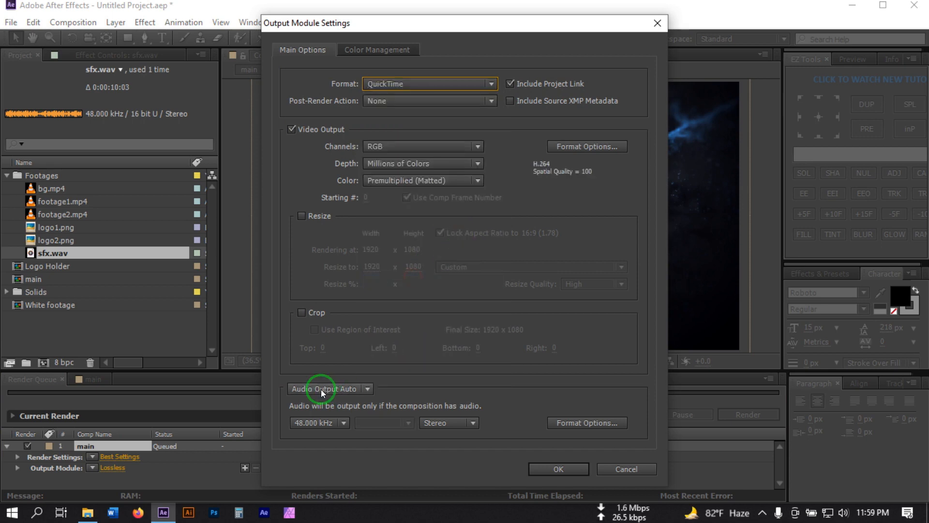
Turn the audio output on for the render and choose AAC as the audio codec
{"action": "left_click", "coordinate": [307, 389]}
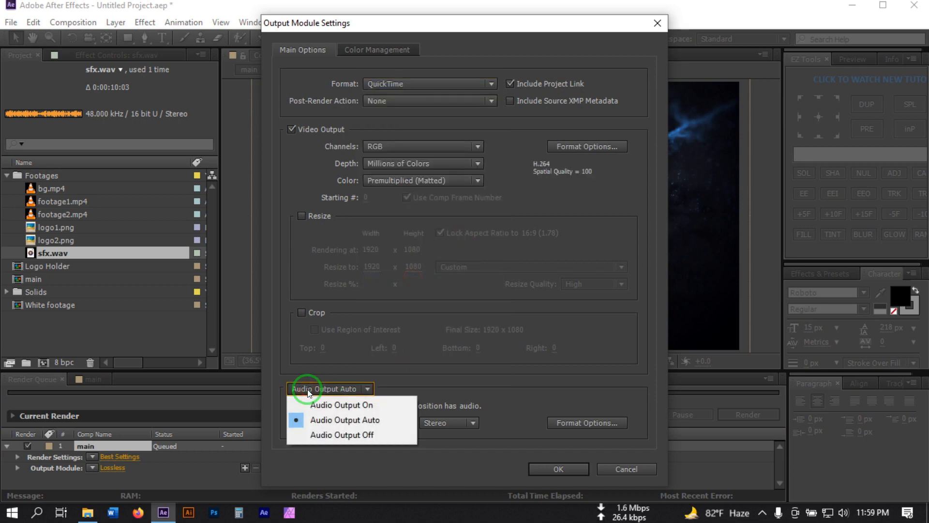
{"action": "left_click", "coordinate": [337, 405]}
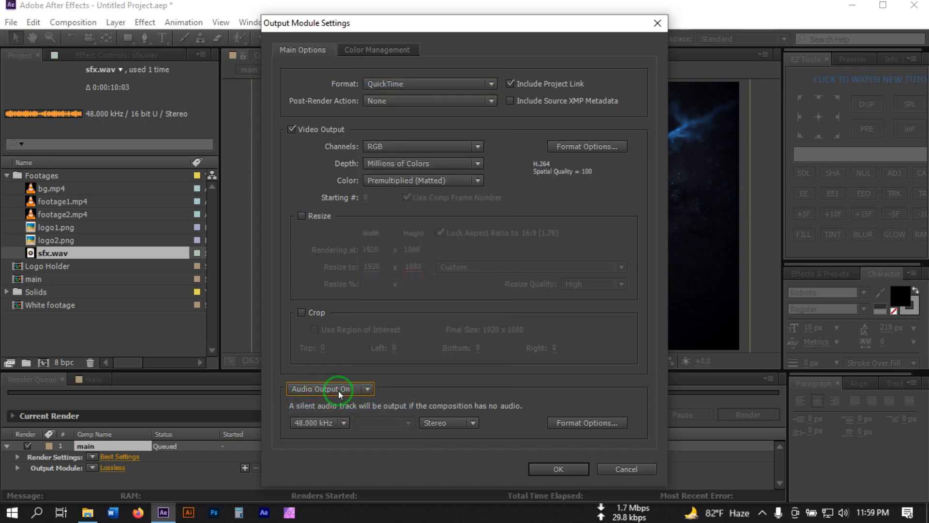
{"action": "left_click", "coordinate": [582, 423]}
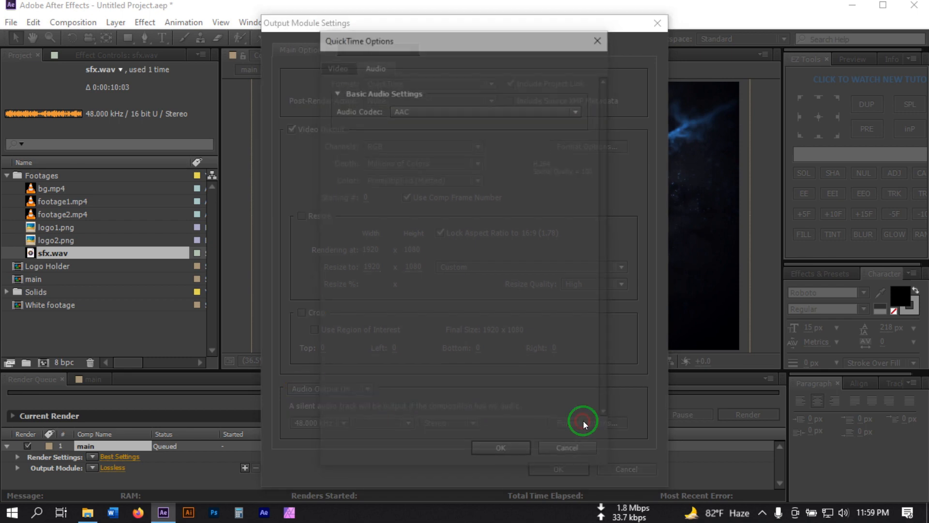
{"action": "left_click", "coordinate": [436, 108]}
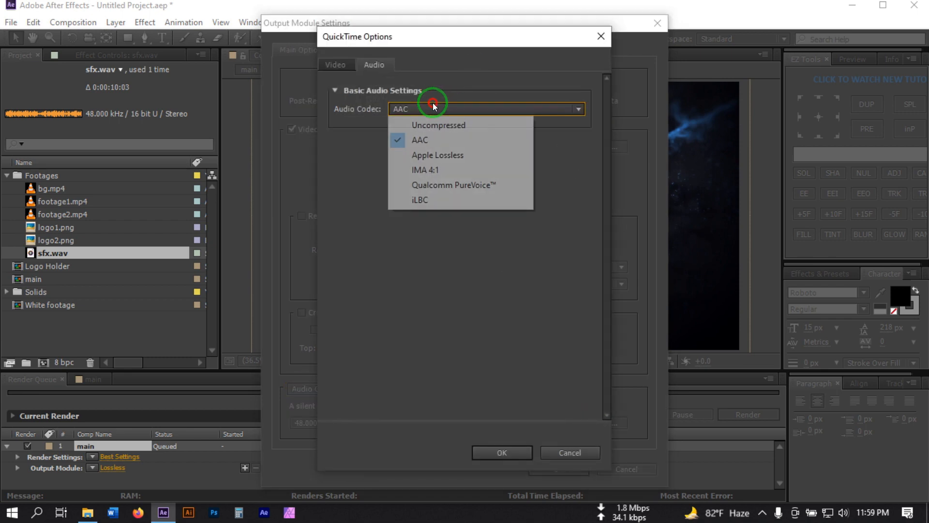
{"action": "left_click", "coordinate": [419, 144]}
{"action": "left_click", "coordinate": [512, 444]}
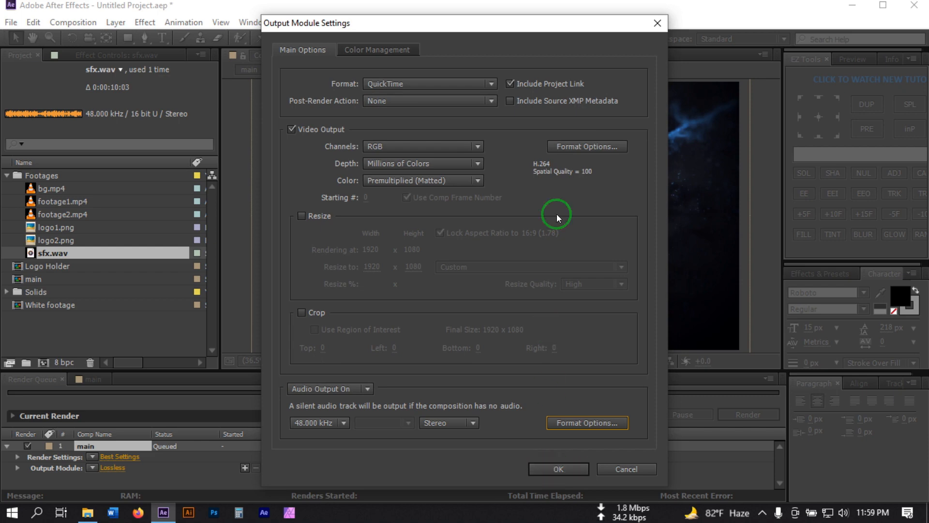
Choose H.264 as the video codec and accept the output module settings
{"action": "left_click", "coordinate": [573, 146]}
{"action": "left_click", "coordinate": [450, 109]}
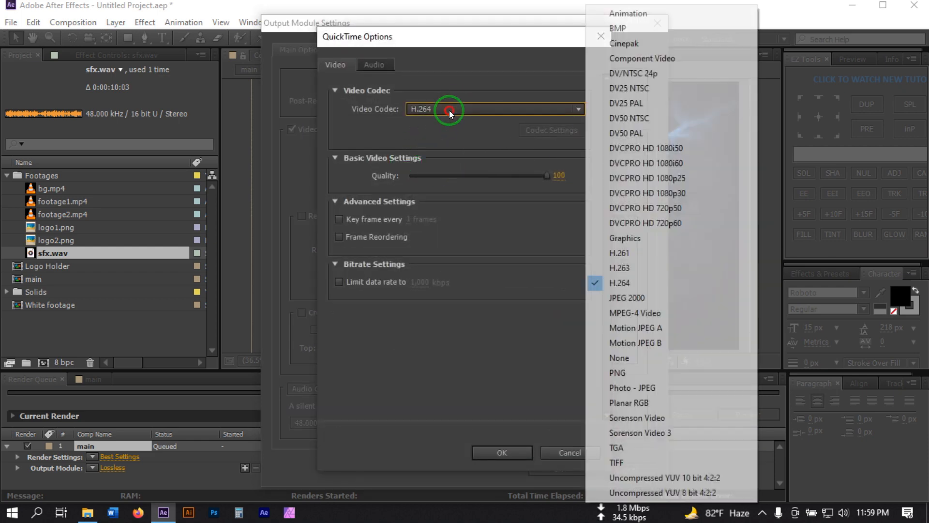
{"action": "left_click", "coordinate": [619, 283]}
{"action": "left_click", "coordinate": [503, 451]}
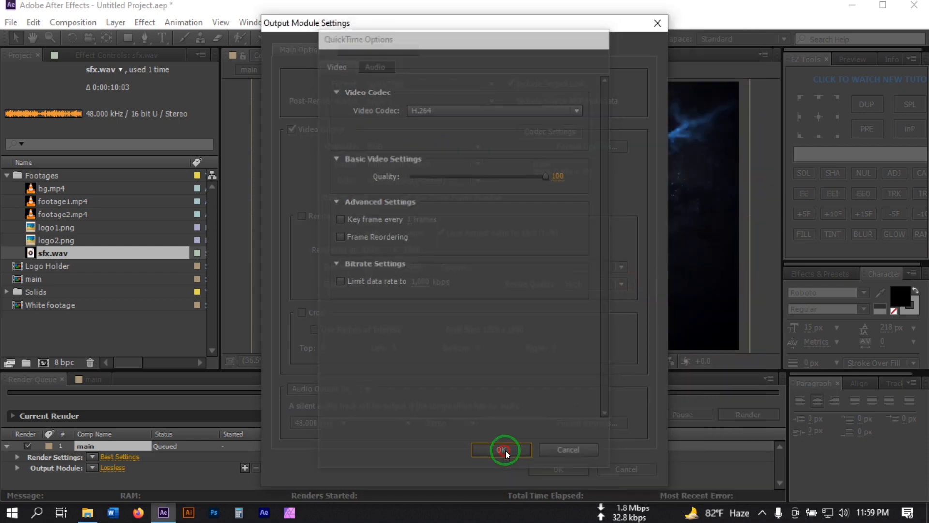
{"action": "left_click", "coordinate": [563, 468]}
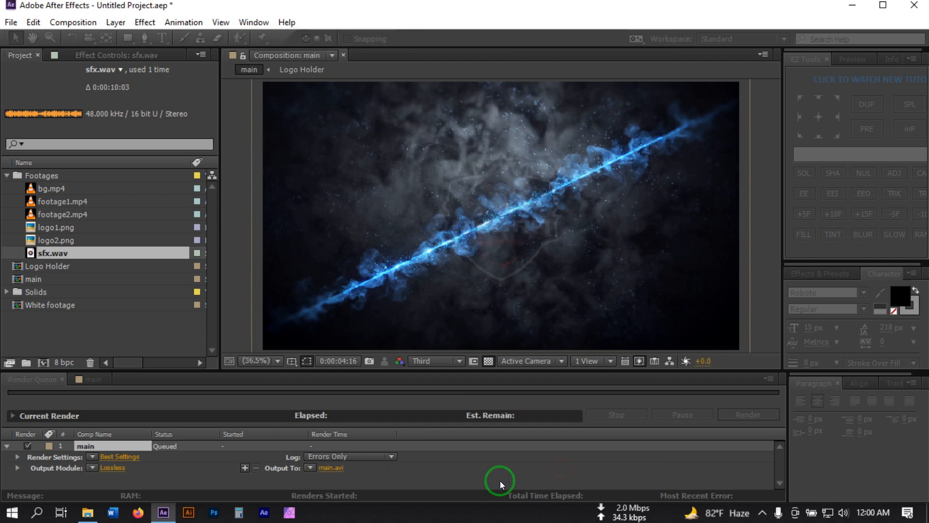
Set the render output to save as main.mov on the Desktop
{"action": "left_click", "coordinate": [329, 470]}
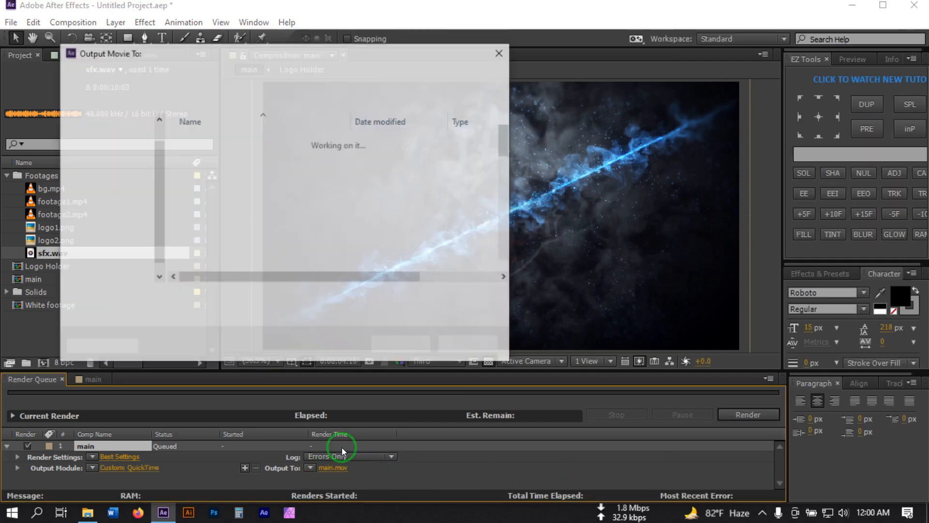
{"action": "left_click", "coordinate": [108, 161]}
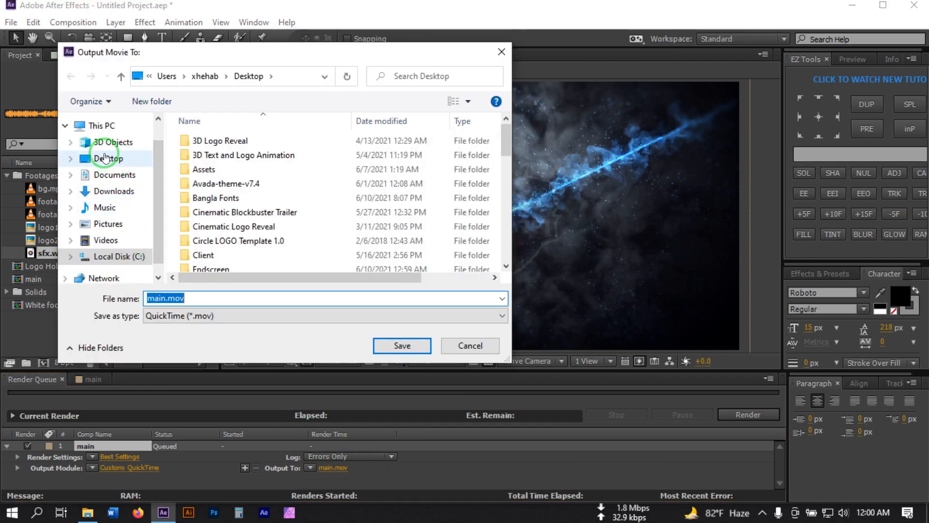
{"action": "left_click", "coordinate": [403, 345]}
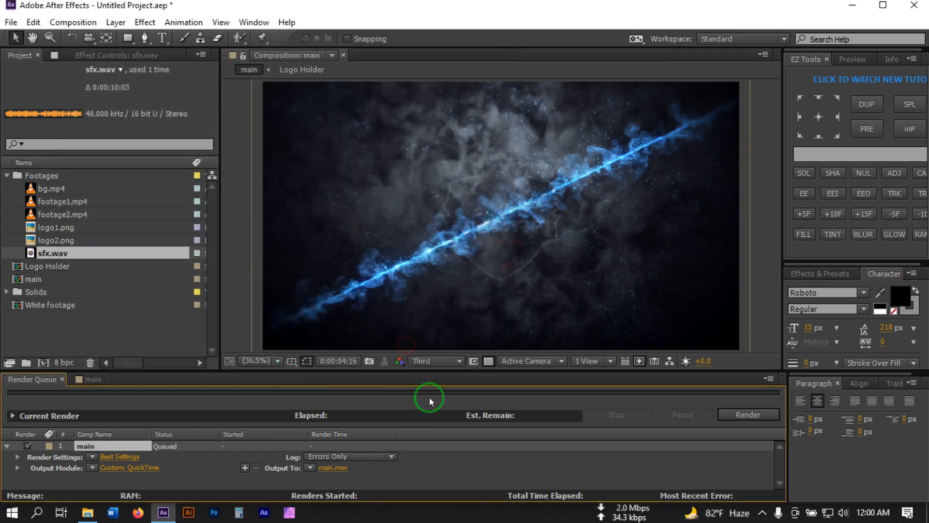